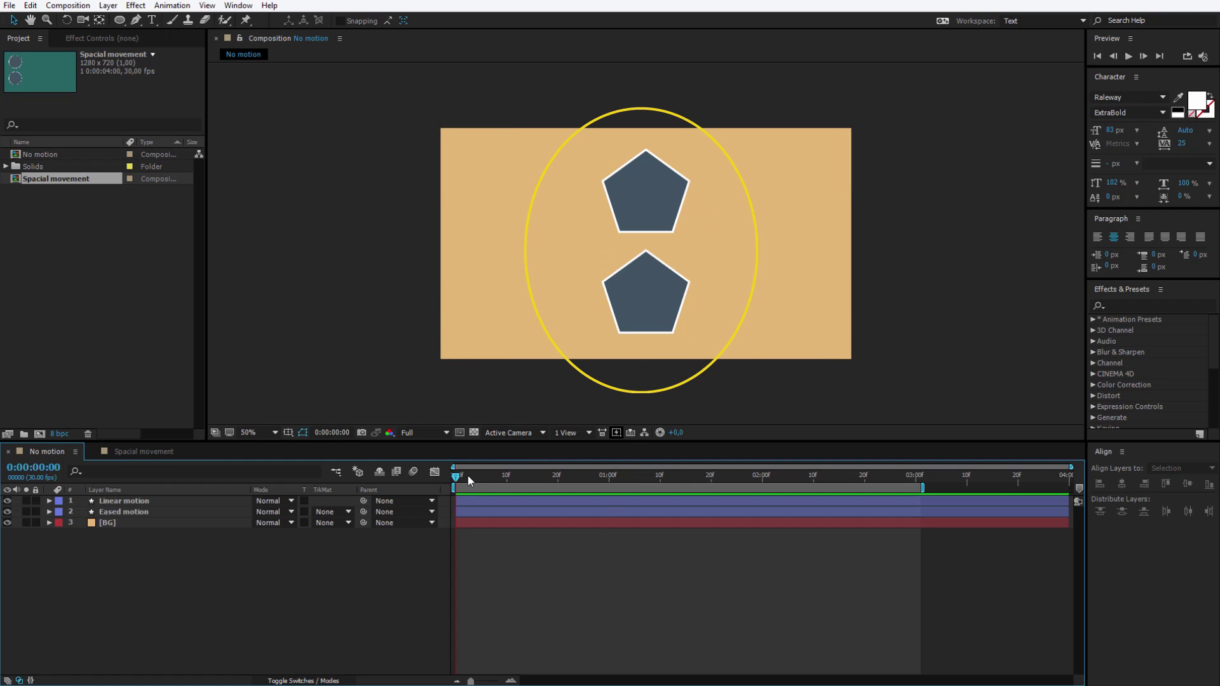
- Inspect a circle's motion path in the Spacial movement composition and return to the No motion composition
{"action": "mouse_move", "coordinate": [456, 480]}
{"action": "left_mouse_down"}
{"action": "mouse_move", "coordinate": [749, 480]}
{"action": "mouse_move", "coordinate": [440, 498]}
{"action": "left_mouse_up"}
{"action": "left_click", "coordinate": [138, 455]}
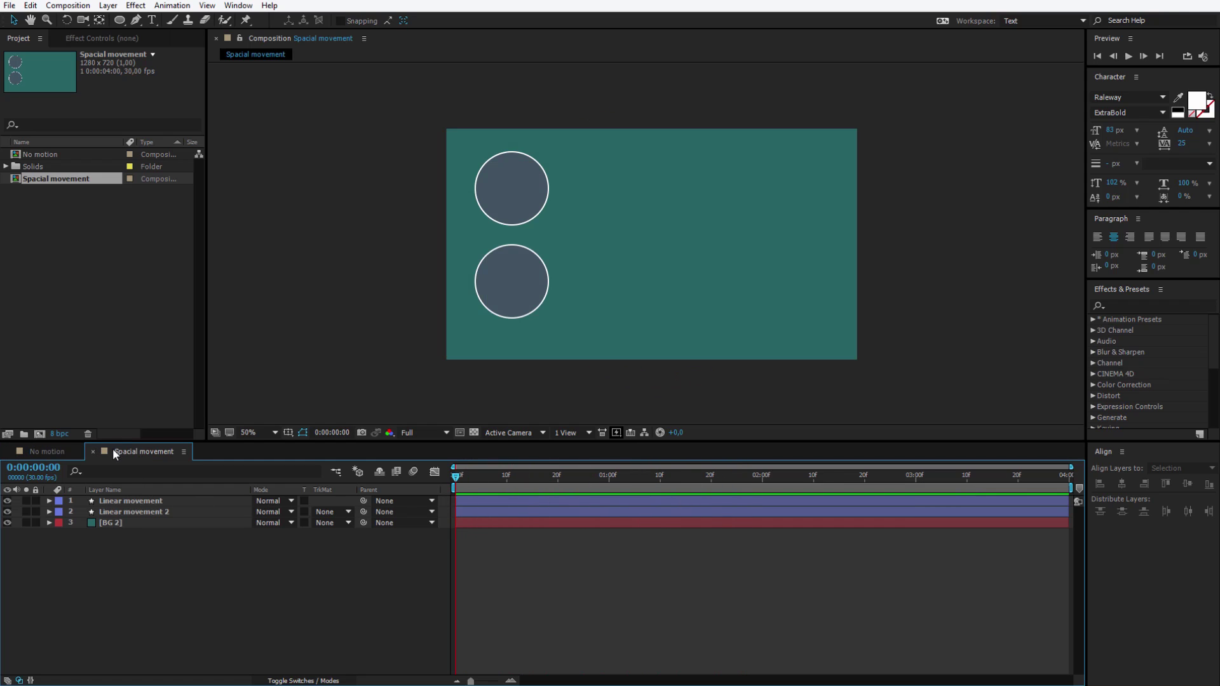
{"action": "left_click", "coordinate": [528, 200]}
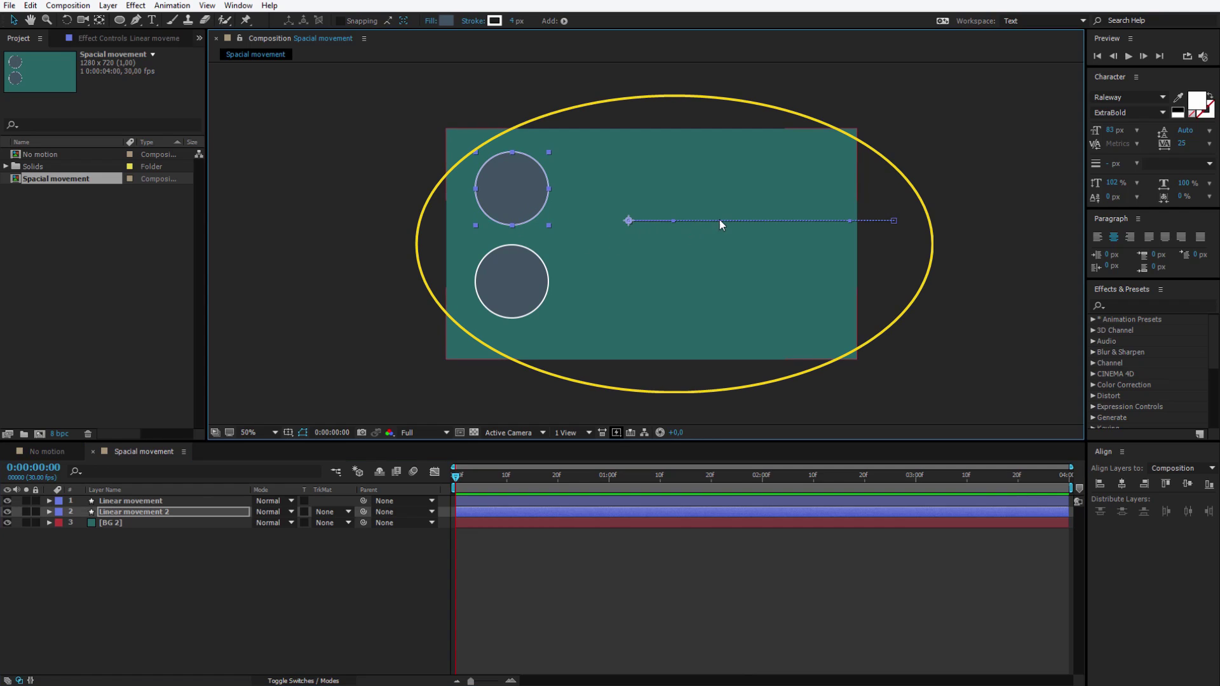
{"action": "left_click", "coordinate": [36, 451]}
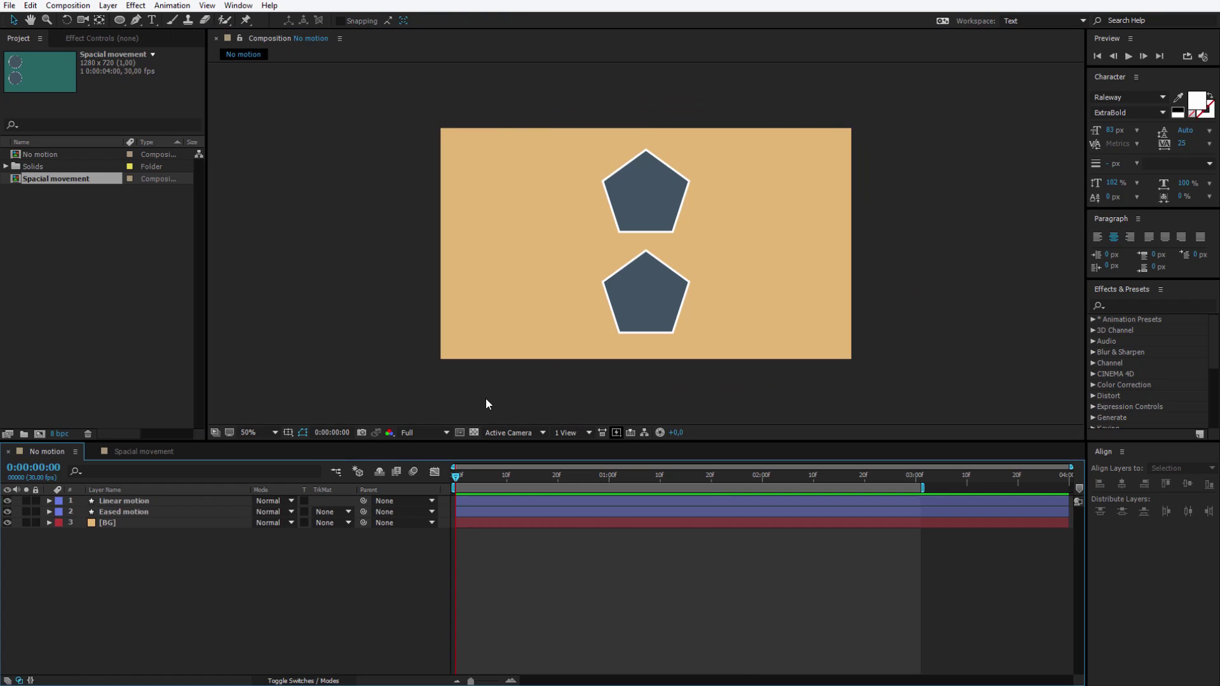
- Inspect the two pentagon layers in the No motion composition and preview their animation from the start
{"action": "left_click", "coordinate": [642, 215]}
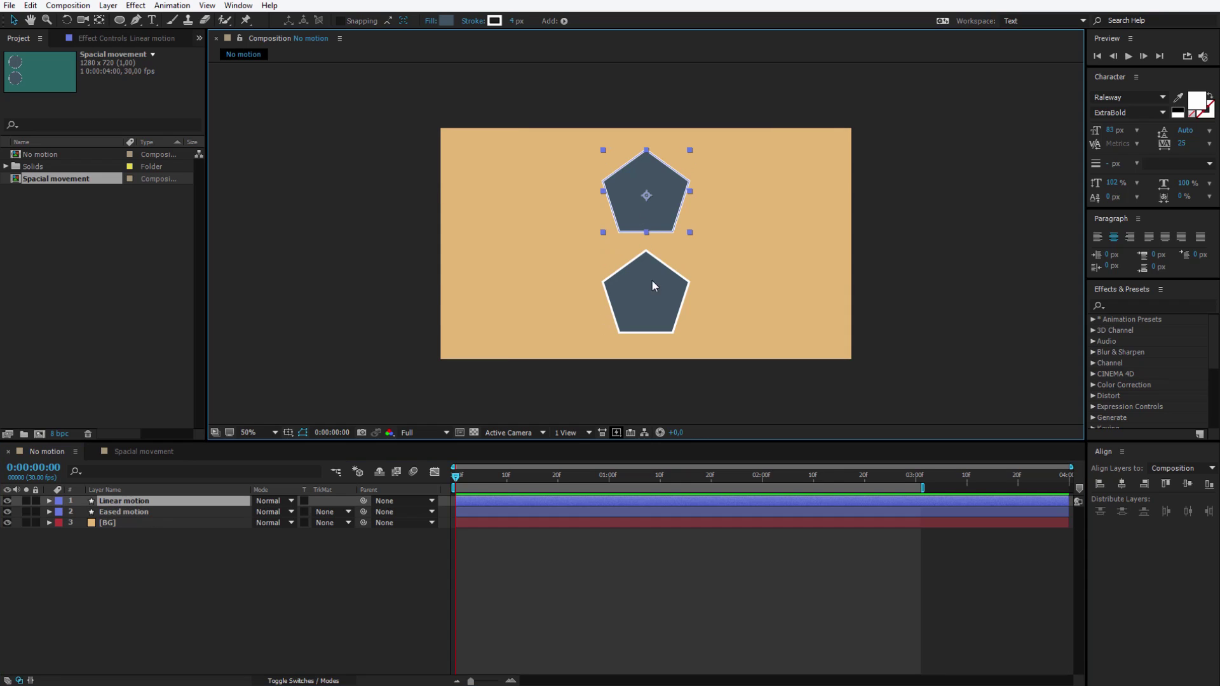
{"action": "left_click", "coordinate": [655, 299], "text": "shift"}
{"action": "left_click", "coordinate": [655, 300], "text": "shift"}
{"action": "left_click", "coordinate": [534, 389]}
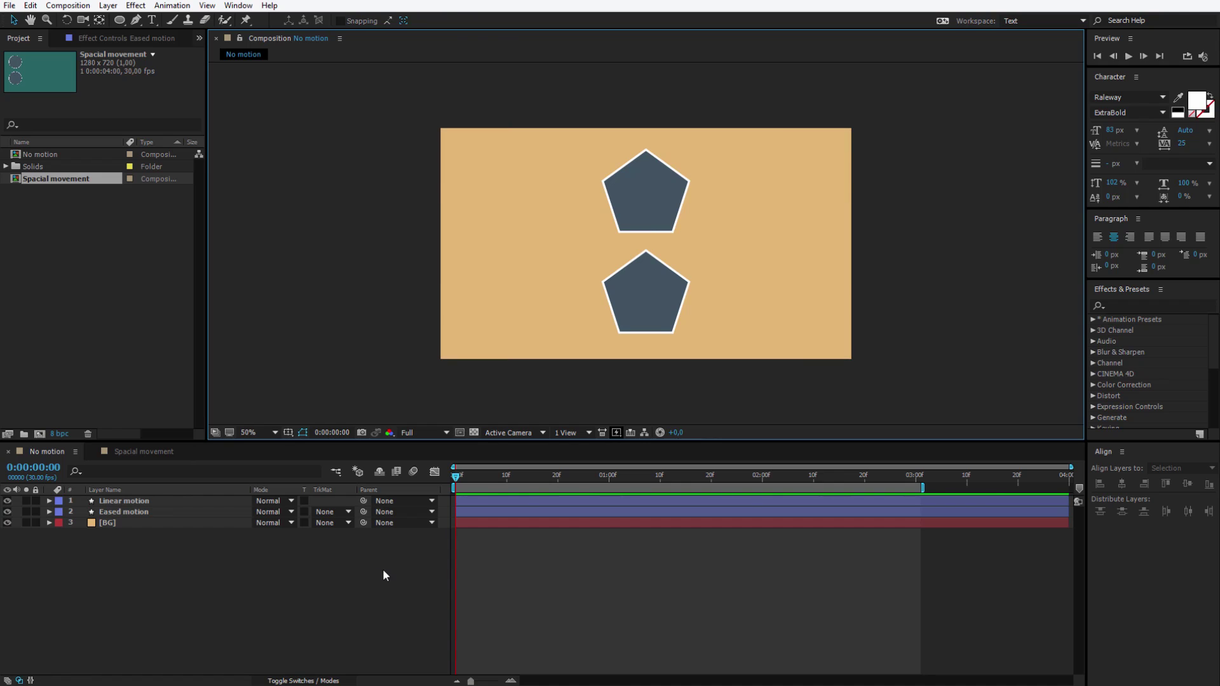
{"action": "left_click", "coordinate": [118, 529]}
{"action": "key", "text": "space"}
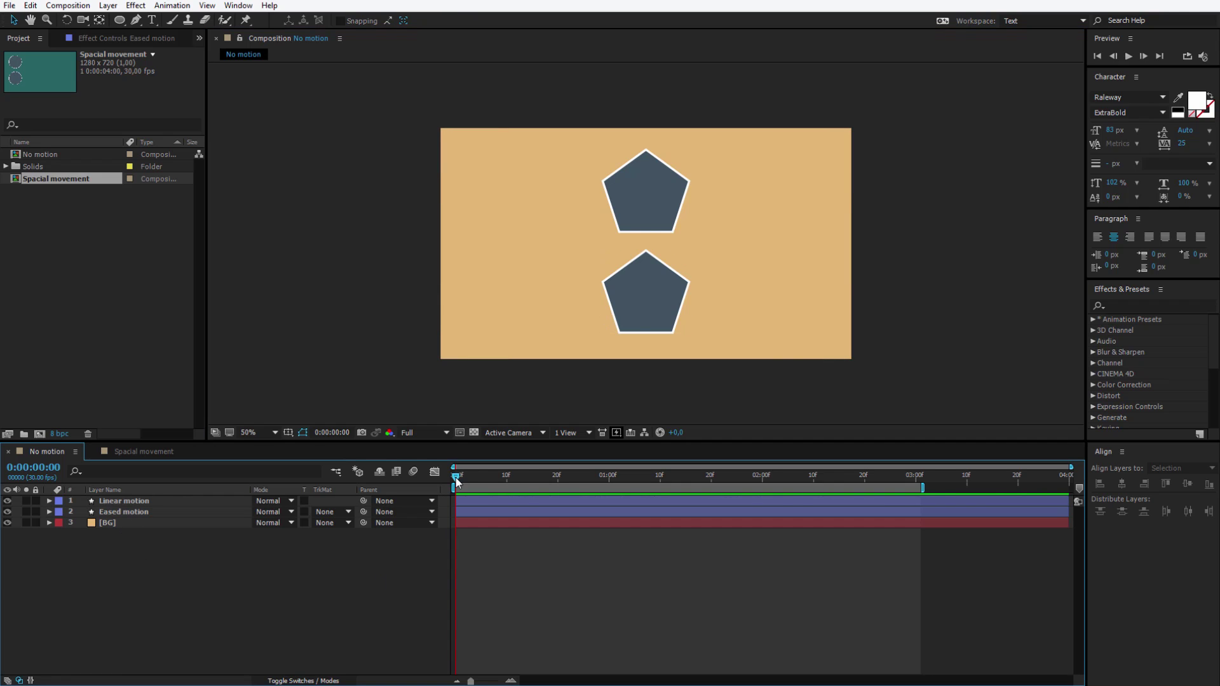
{"action": "left_click_drag", "start_coordinate": [674, 483], "coordinate": [578, 477]}
{"action": "key", "text": "Home"}
- Reveal the keyframed properties of the Linear motion and Eased motion layers
{"action": "left_click", "coordinate": [148, 502]}
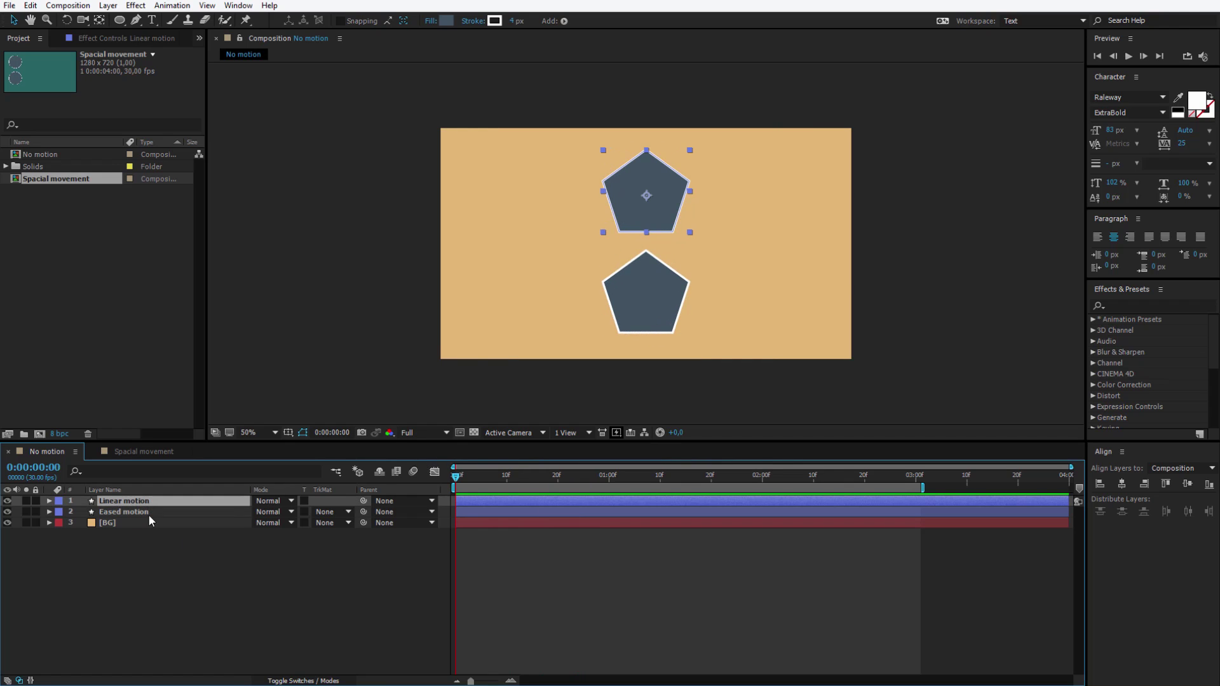
{"action": "left_click", "coordinate": [150, 513], "text": "shift"}
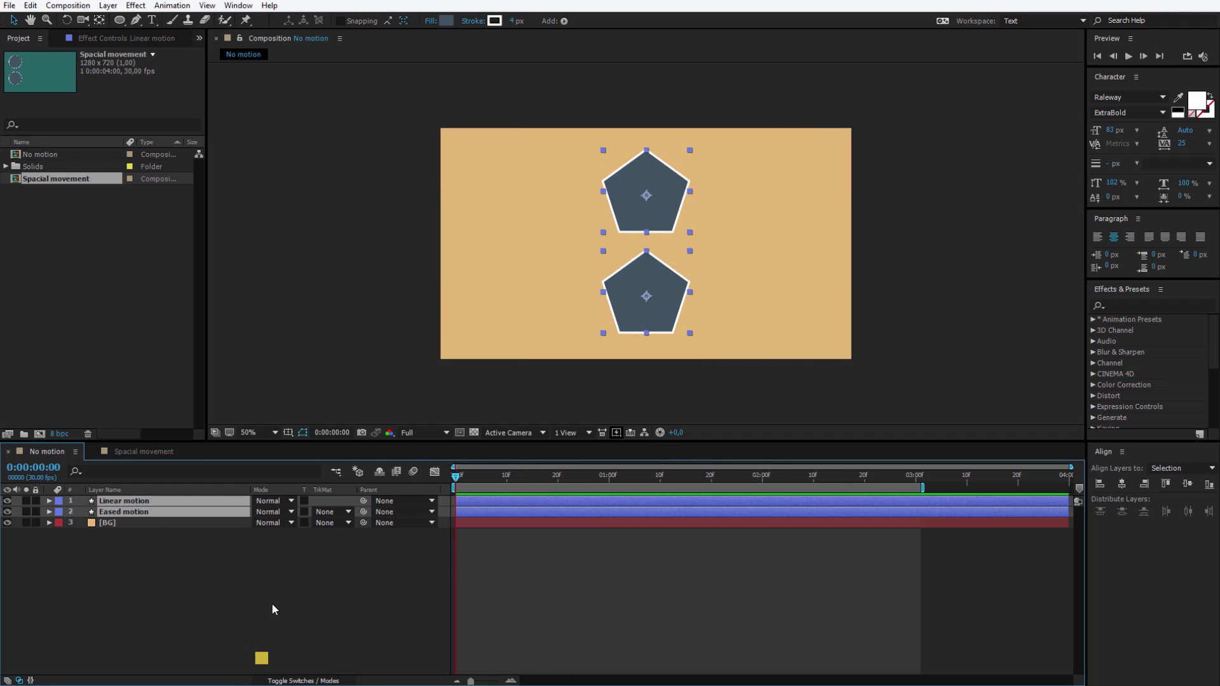
{"action": "key", "text": "u"}
{"action": "left_click", "coordinate": [195, 509]}
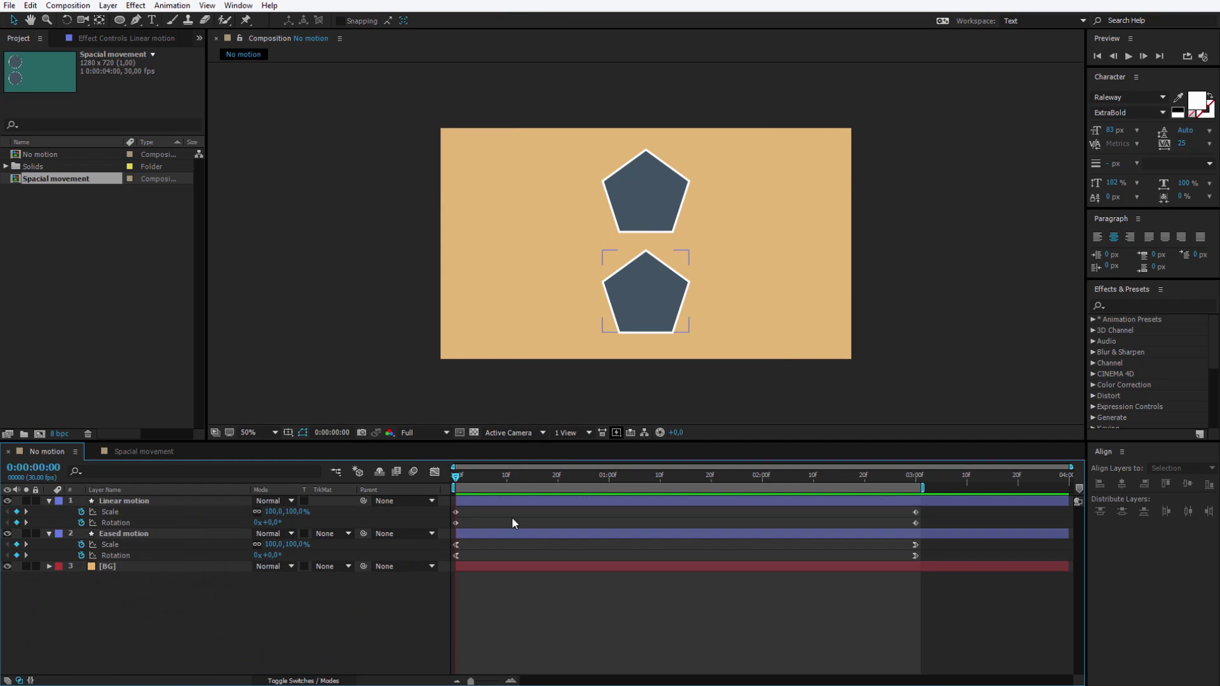
- Examine the Scale and Rotation keyframes of the Linear motion and Eased motion layers at the start and at 0:00:03:00
{"action": "left_click", "coordinate": [128, 511]}
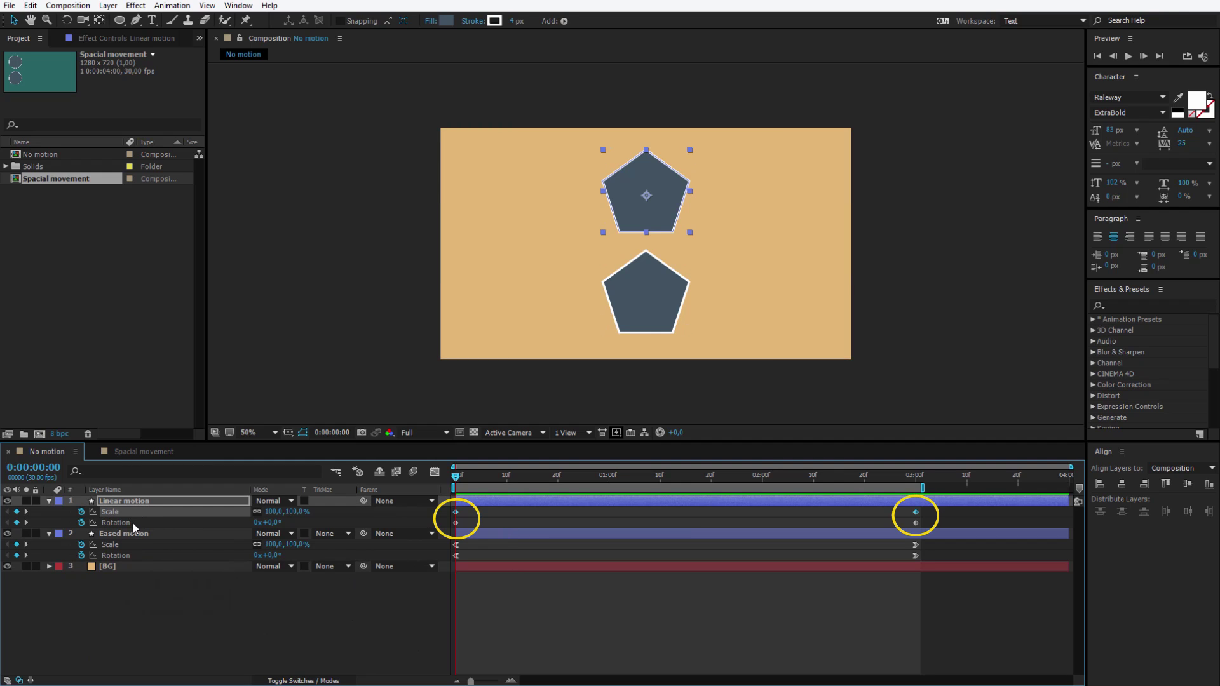
{"action": "left_click", "coordinate": [486, 514]}
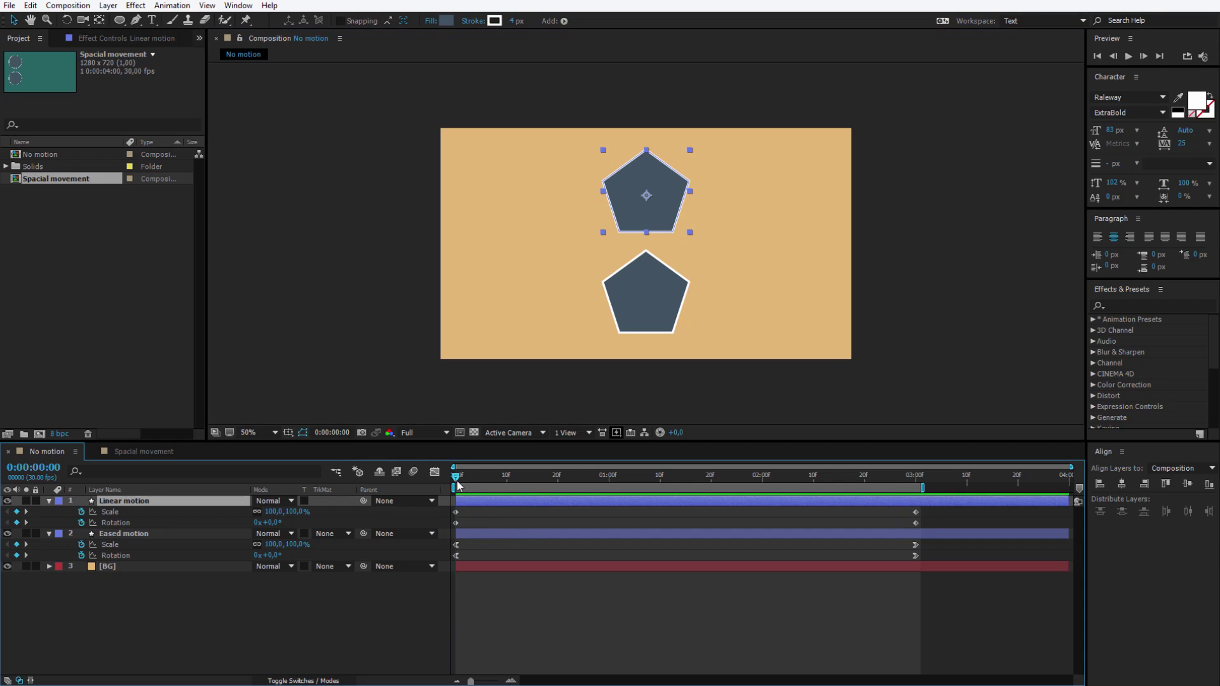
{"action": "left_click_drag", "start_coordinate": [459, 485], "coordinate": [491, 482]}
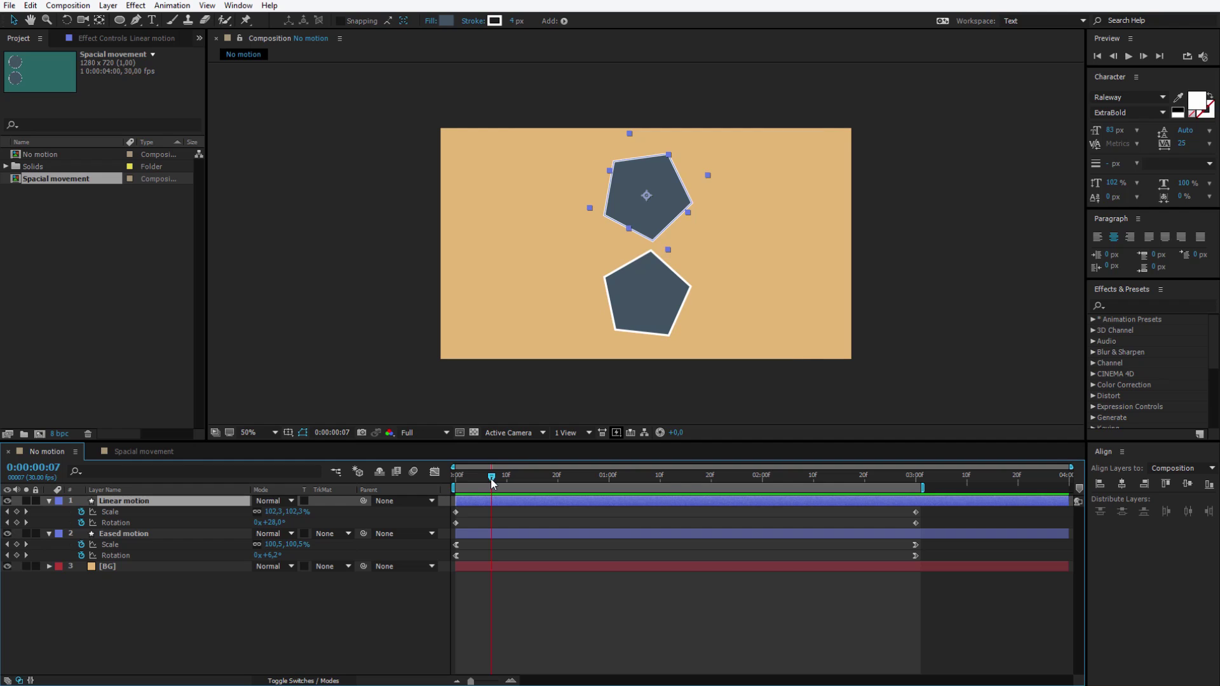
{"action": "left_click_drag", "start_coordinate": [491, 477], "coordinate": [453, 528]}
{"action": "left_click", "coordinate": [457, 516]}
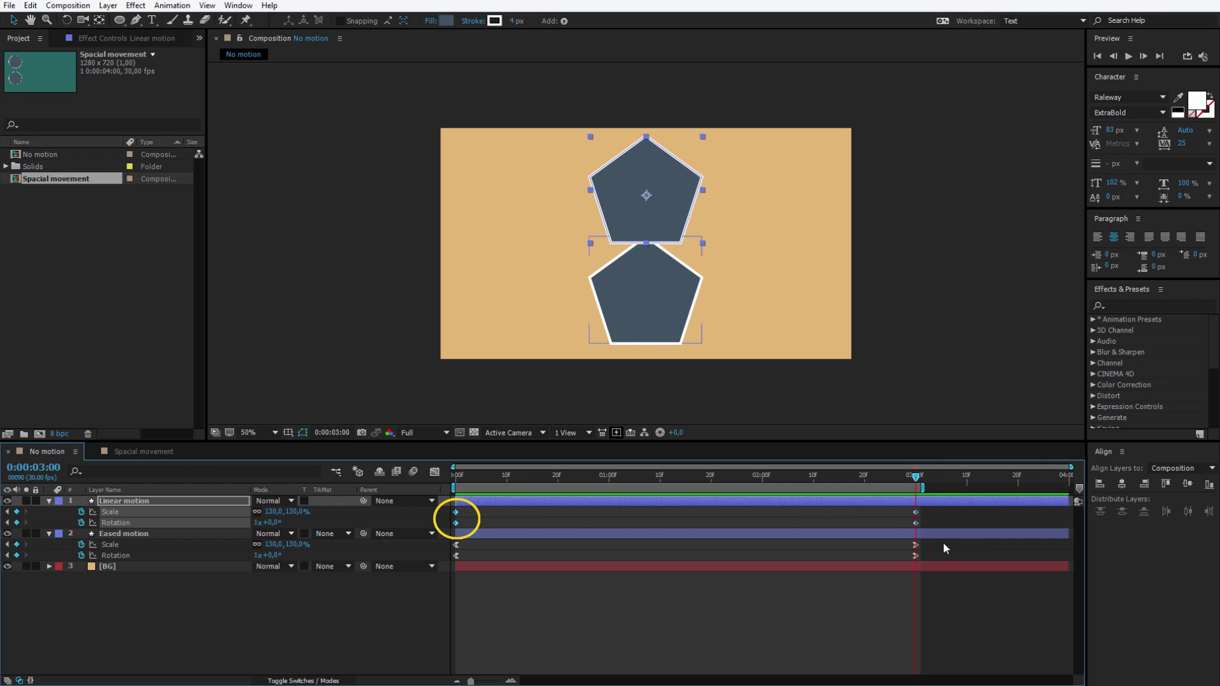
{"action": "left_click_drag", "start_coordinate": [939, 541], "coordinate": [449, 553]}
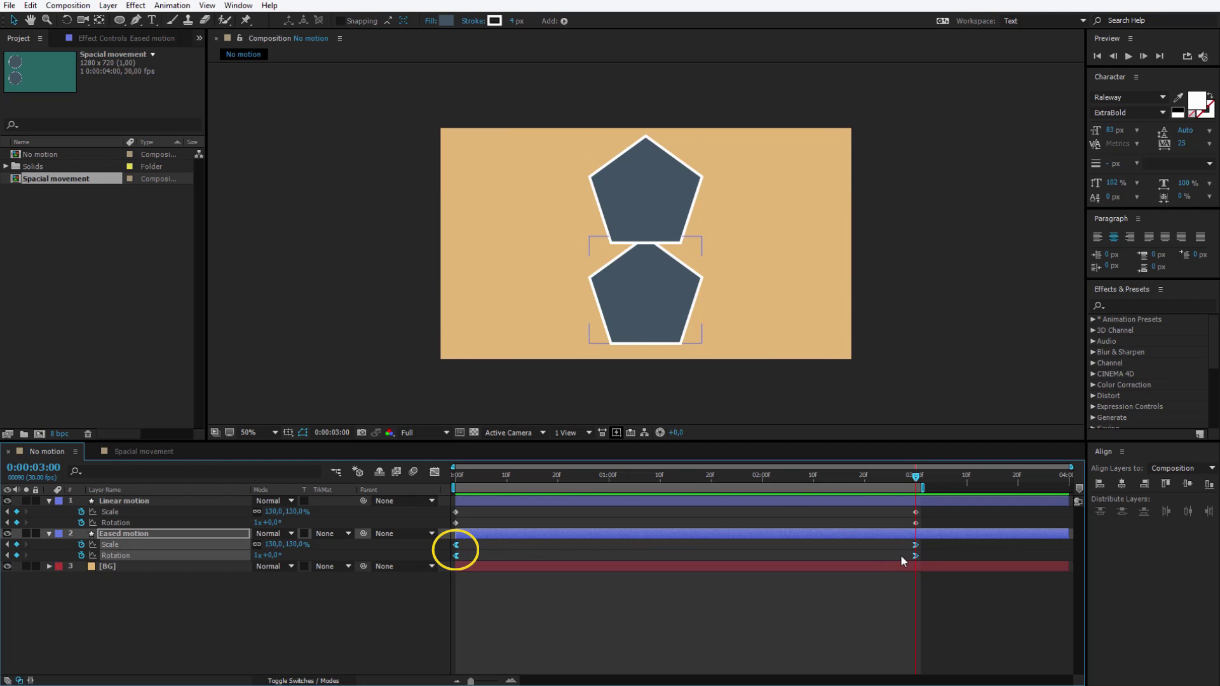
{"action": "left_click", "coordinate": [925, 612]}
- At the first frame, move the Eased motion pentagon up onto the Linear motion pentagon so they overlap
{"action": "key", "text": "Page_Up"}
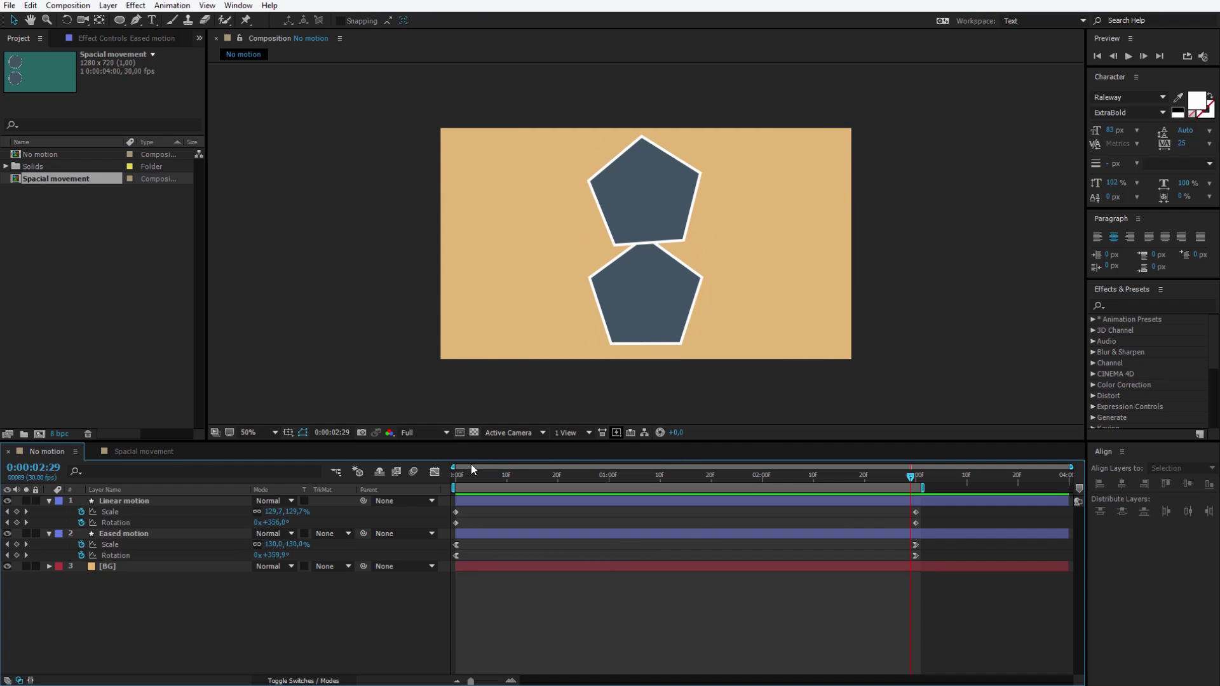
{"action": "key", "text": "Home"}
{"action": "left_click_drag", "start_coordinate": [655, 303], "coordinate": [655, 212]}
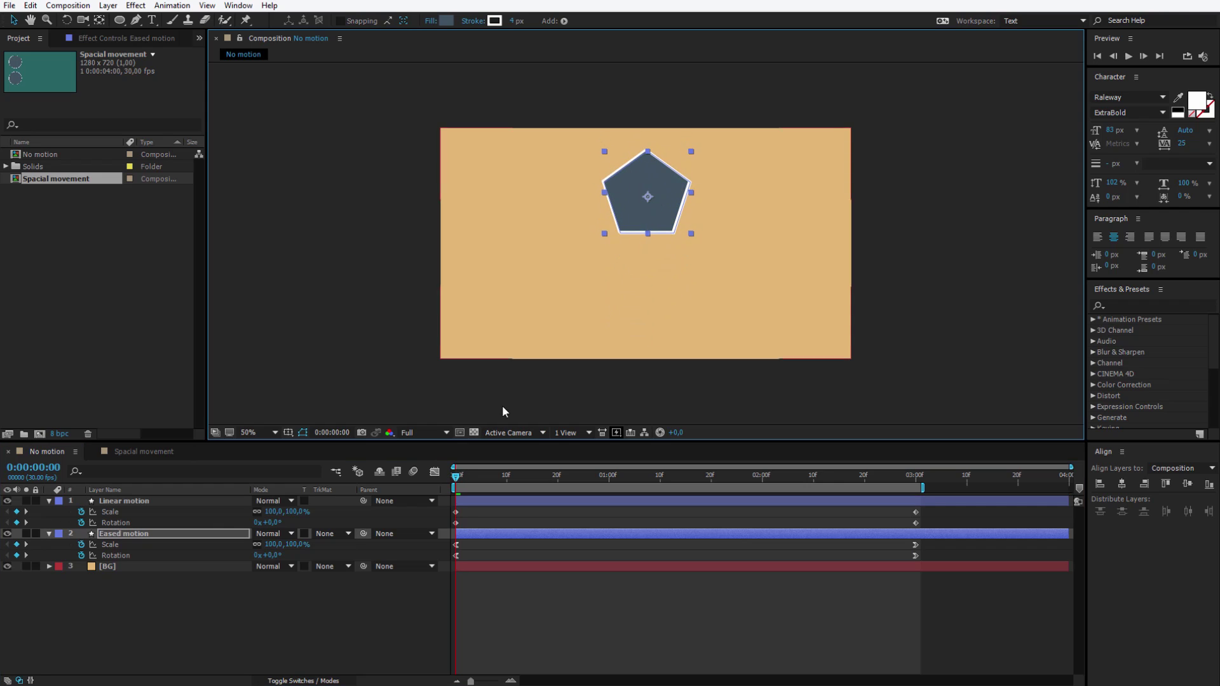
- Compare the overlapping pentagons between the first frame and the end keyframes at 0:00:03:00
{"action": "left_click", "coordinate": [917, 477]}
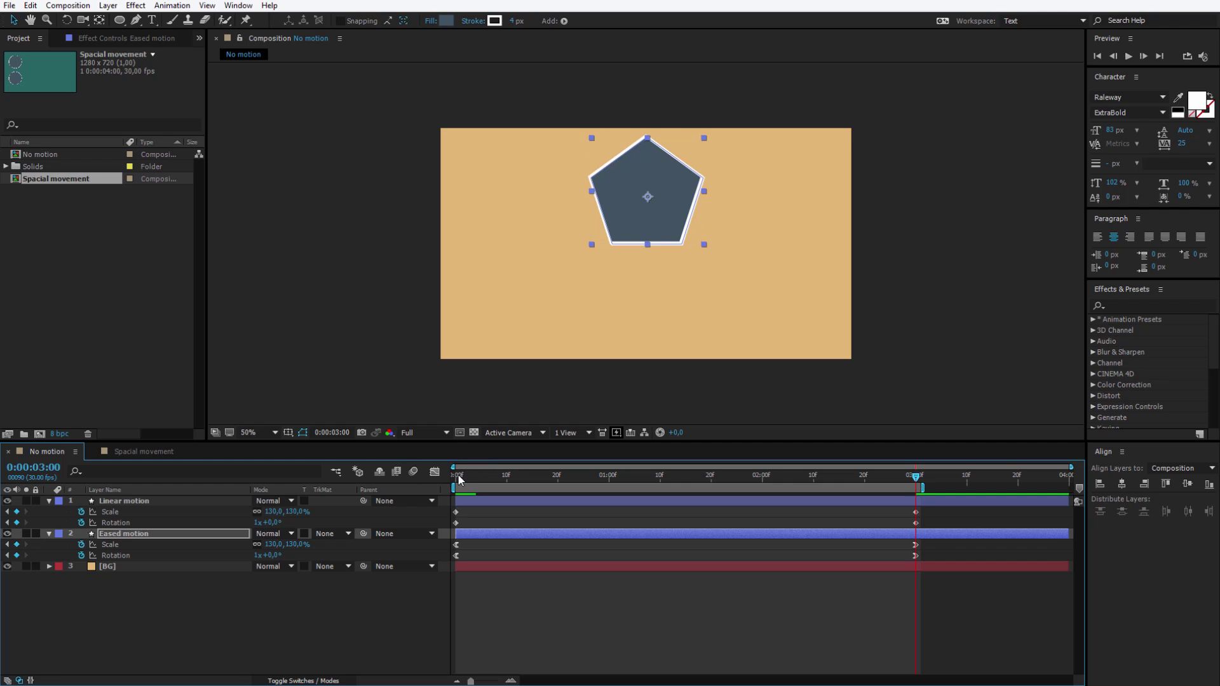
{"action": "left_click_drag", "start_coordinate": [452, 476], "coordinate": [917, 474]}
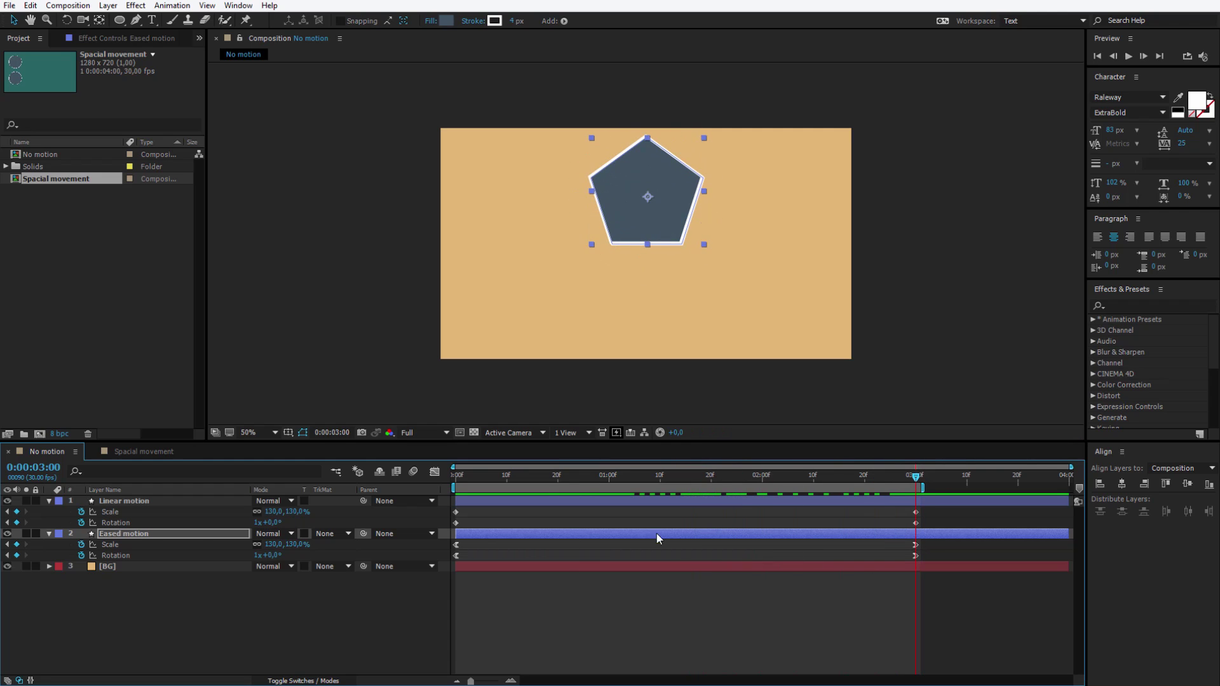
{"action": "left_click", "coordinate": [134, 534]}
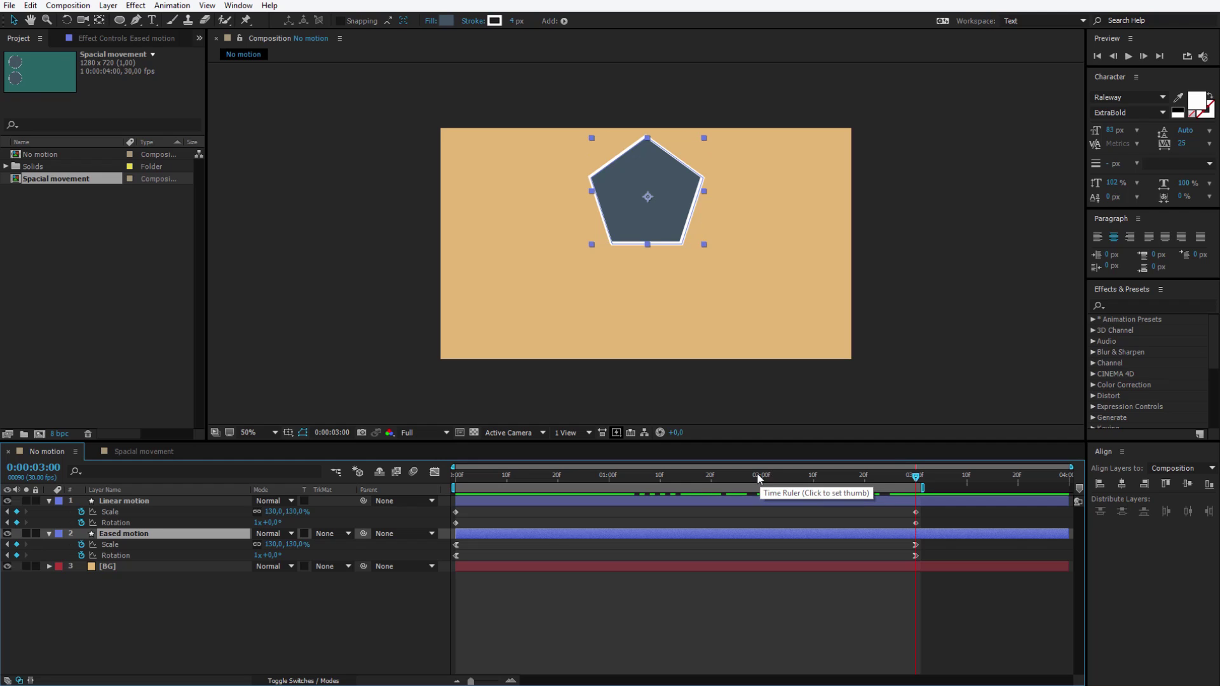
{"action": "left_click", "coordinate": [7, 512]}
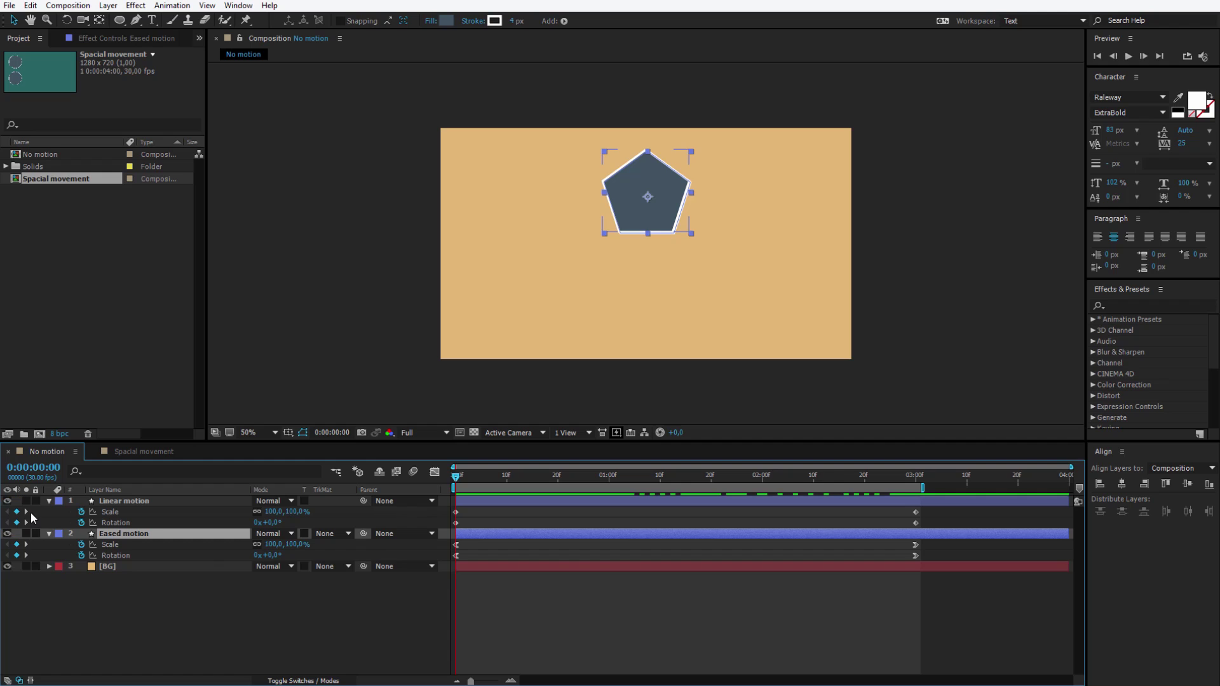
{"action": "key", "text": "k"}
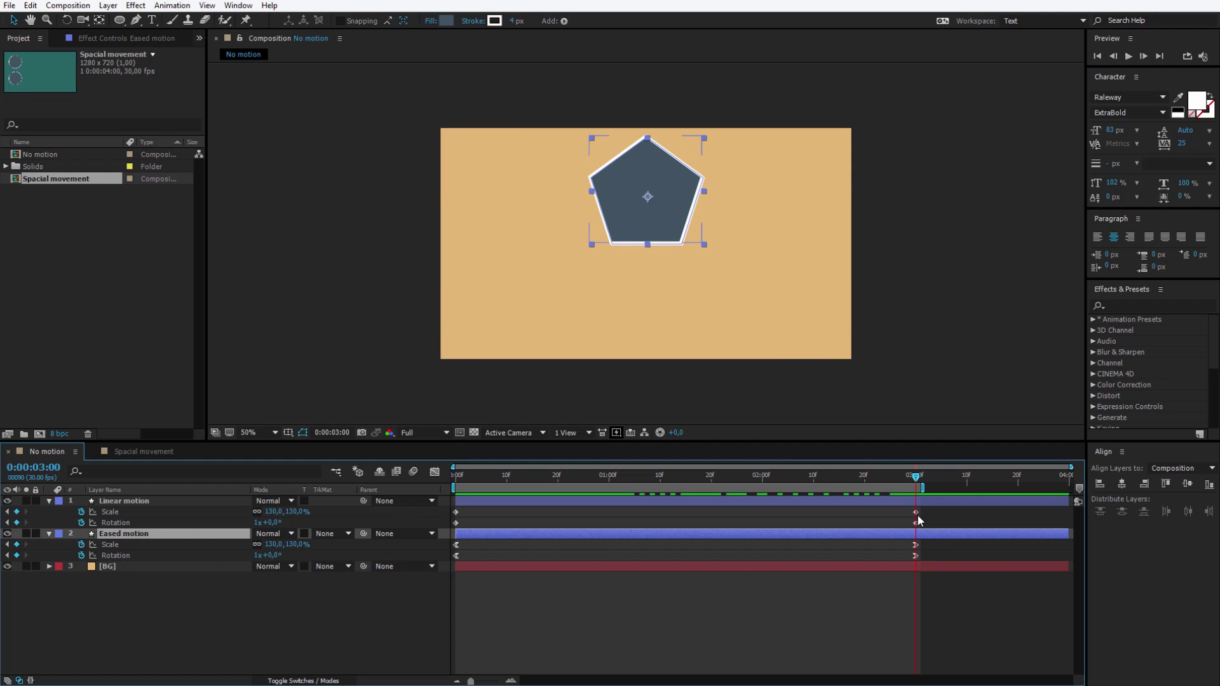
- Keyframe the Linear motion Scale at 149% at 0:00:01:21, and compress both layers' keyframes to end at about 0:00:01:25
{"action": "left_click", "coordinate": [716, 476]}
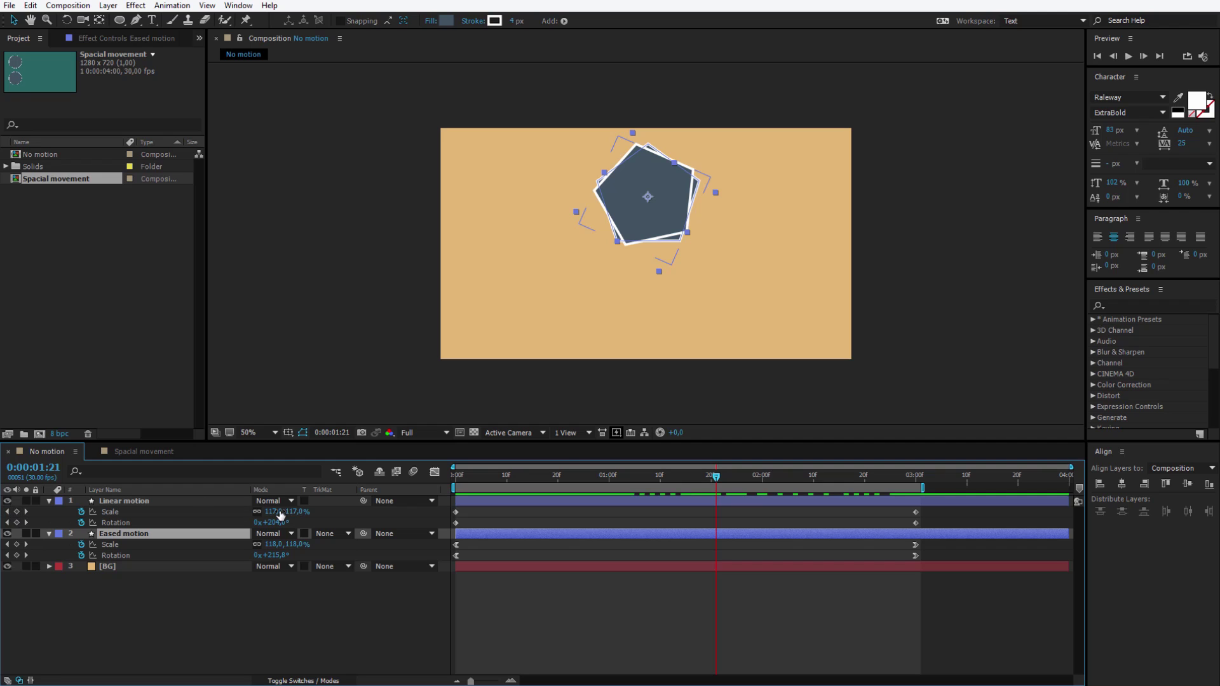
{"action": "left_click_drag", "start_coordinate": [294, 511], "coordinate": [703, 536]}
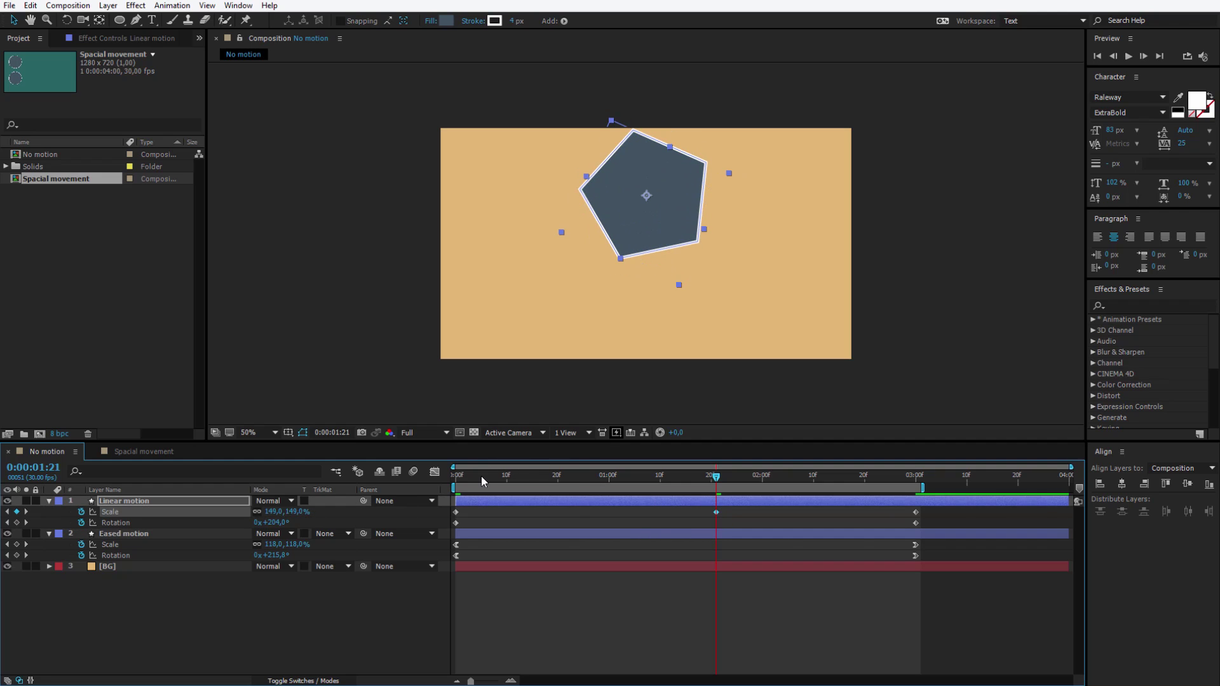
{"action": "left_click_drag", "start_coordinate": [481, 475], "coordinate": [455, 476]}
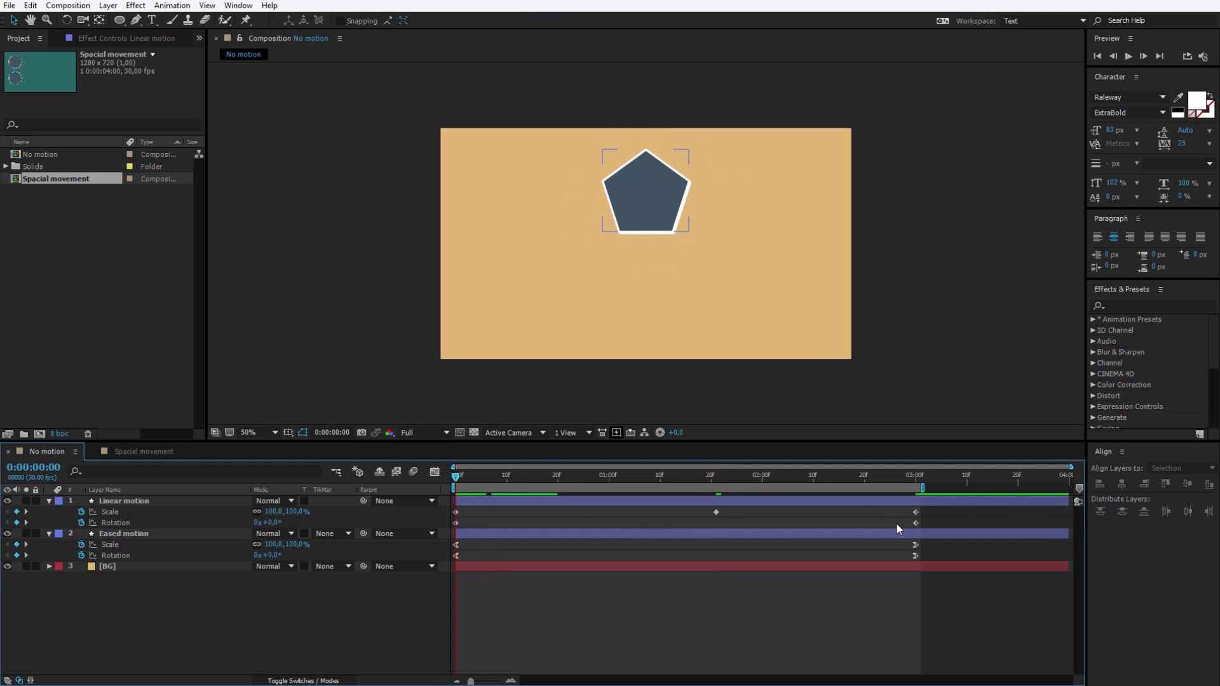
{"action": "left_click_drag", "start_coordinate": [894, 509], "coordinate": [605, 477]}
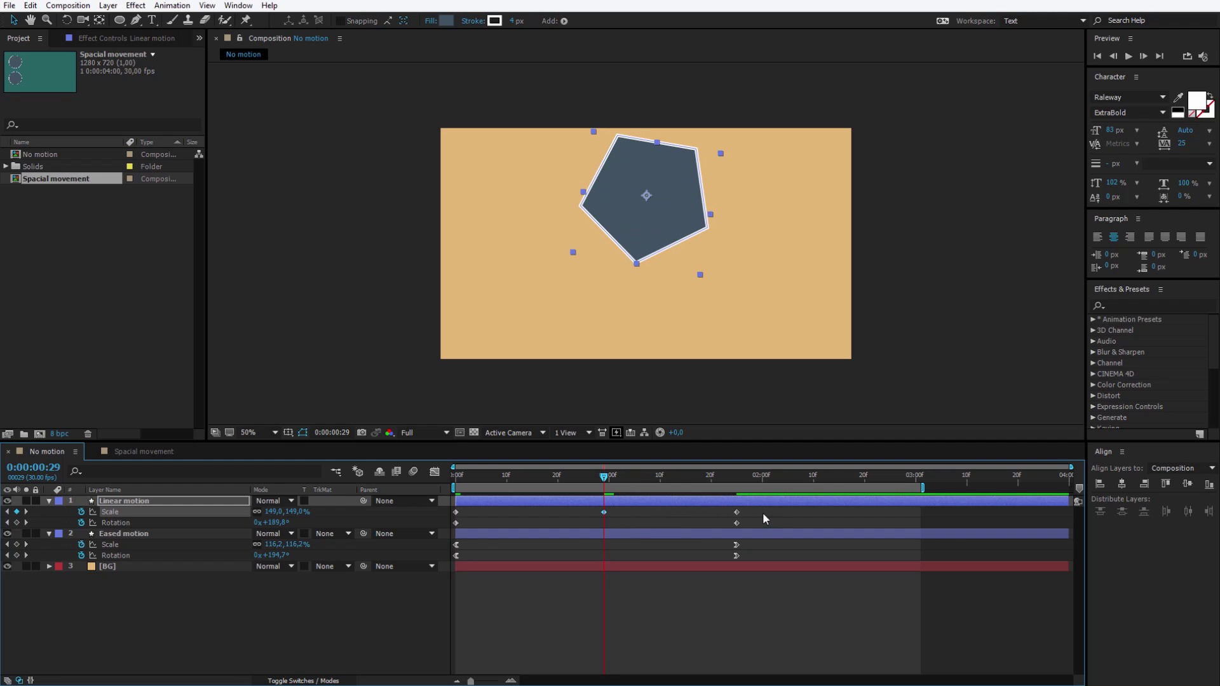
- Add Linear motion Scale keyframes at 0:00:01:06, at 0:00:01:16 with 260,8%, and at 0:00:00:17 with 272,7%
{"action": "left_click", "coordinate": [640, 477]}
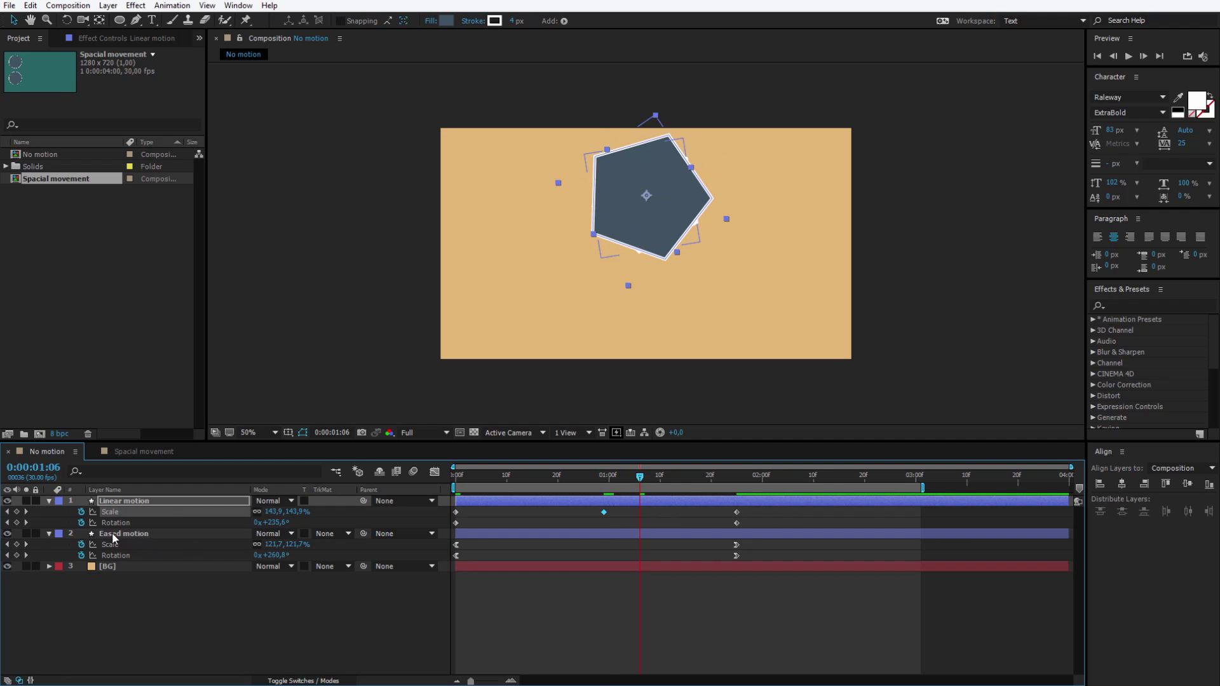
{"action": "left_click_drag", "start_coordinate": [283, 512], "coordinate": [483, 508]}
{"action": "left_click", "coordinate": [691, 477]}
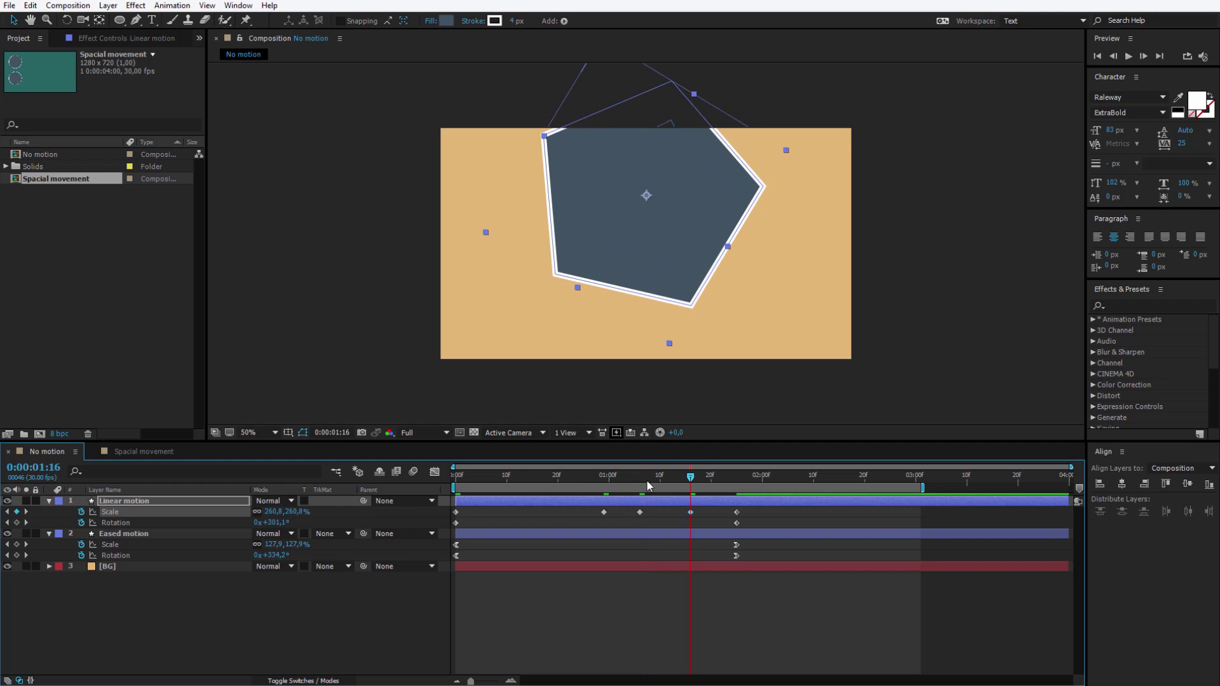
{"action": "left_click", "coordinate": [540, 488]}
{"action": "key", "text": "ctrl+v"}
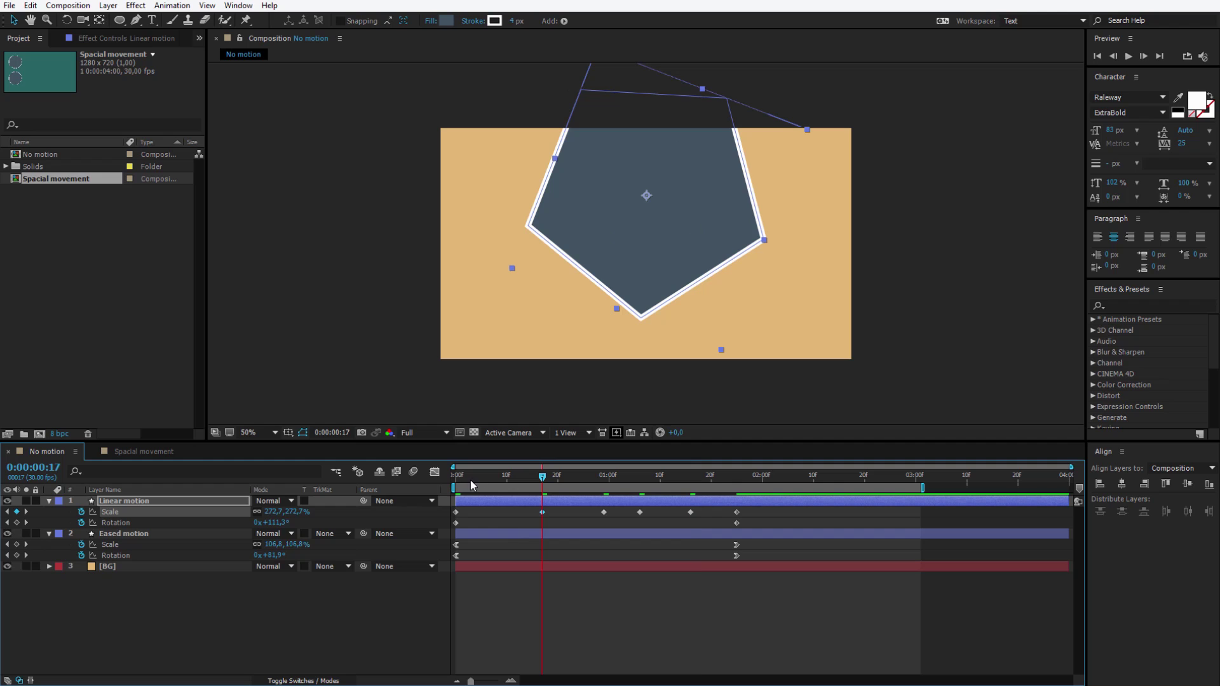
- Scrub through the animation from the first frame to 0:00:03:00 to review the new scale changes
{"action": "left_click", "coordinate": [456, 479]}
{"action": "left_click_drag", "start_coordinate": [456, 482], "coordinate": [763, 475]}
{"action": "left_click", "coordinate": [749, 477]}
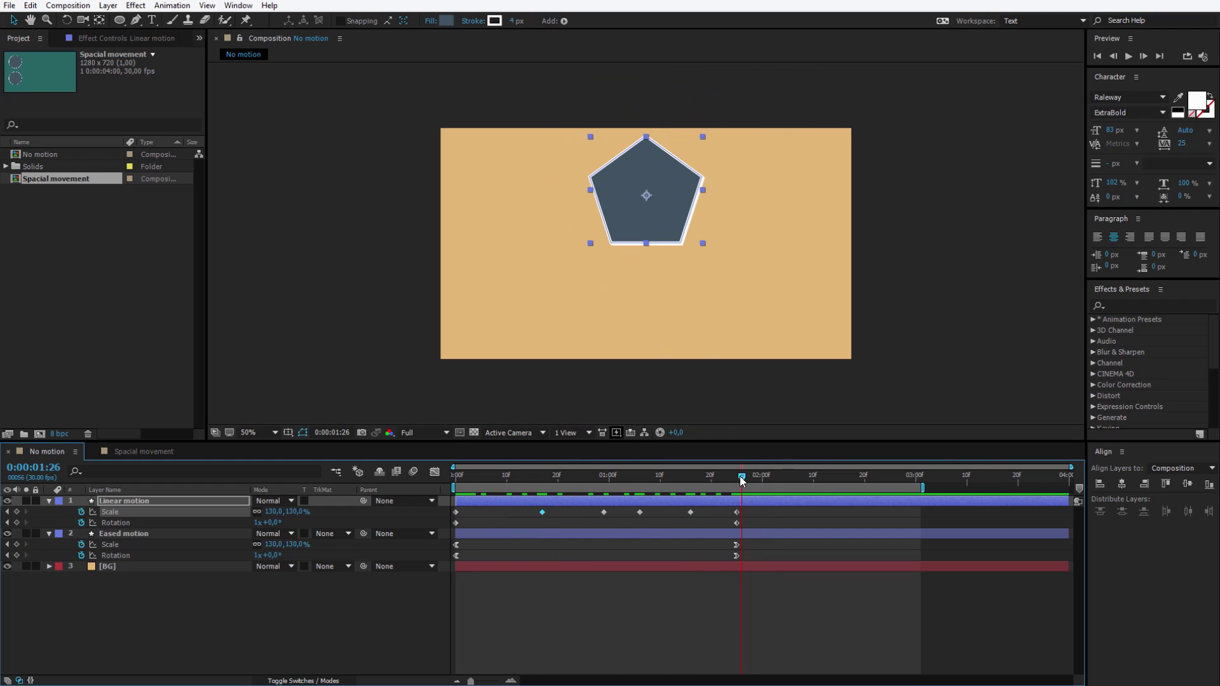
{"action": "left_click", "coordinate": [912, 479]}
{"action": "left_click", "coordinate": [915, 478]}
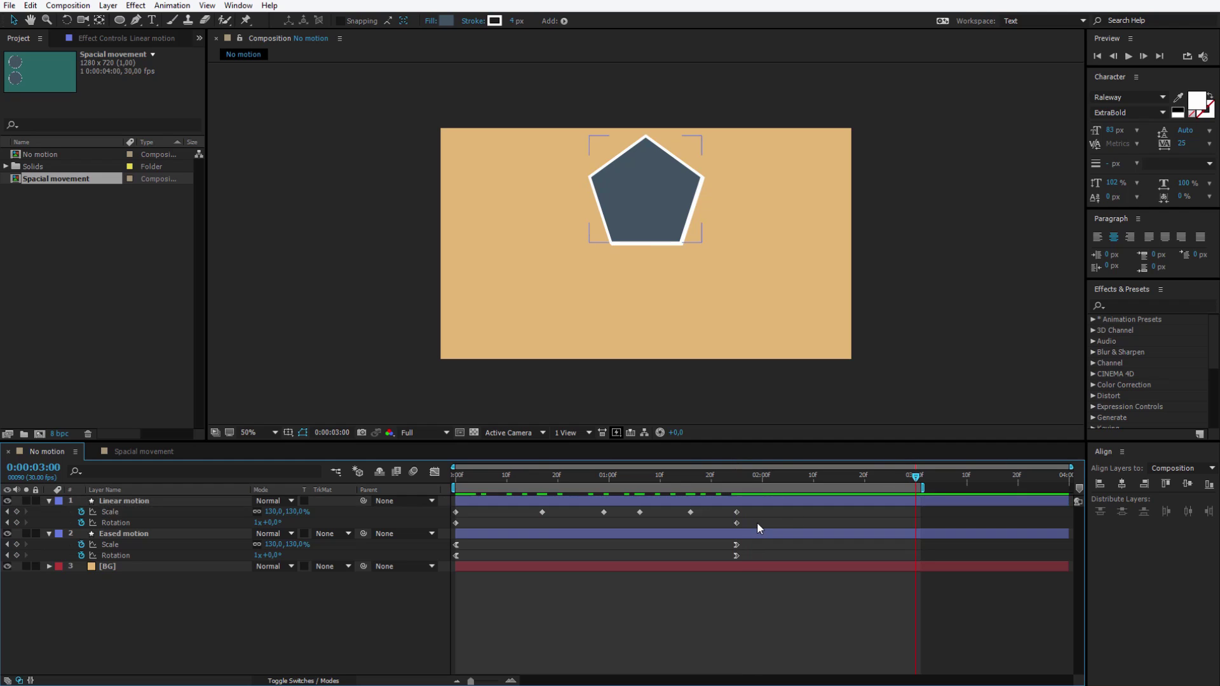
- Select all Linear motion keyframes and stretch them proportionally so the last ones fall at about 0:00:02:02
{"action": "left_click_drag", "start_coordinate": [757, 523], "coordinate": [448, 504]}
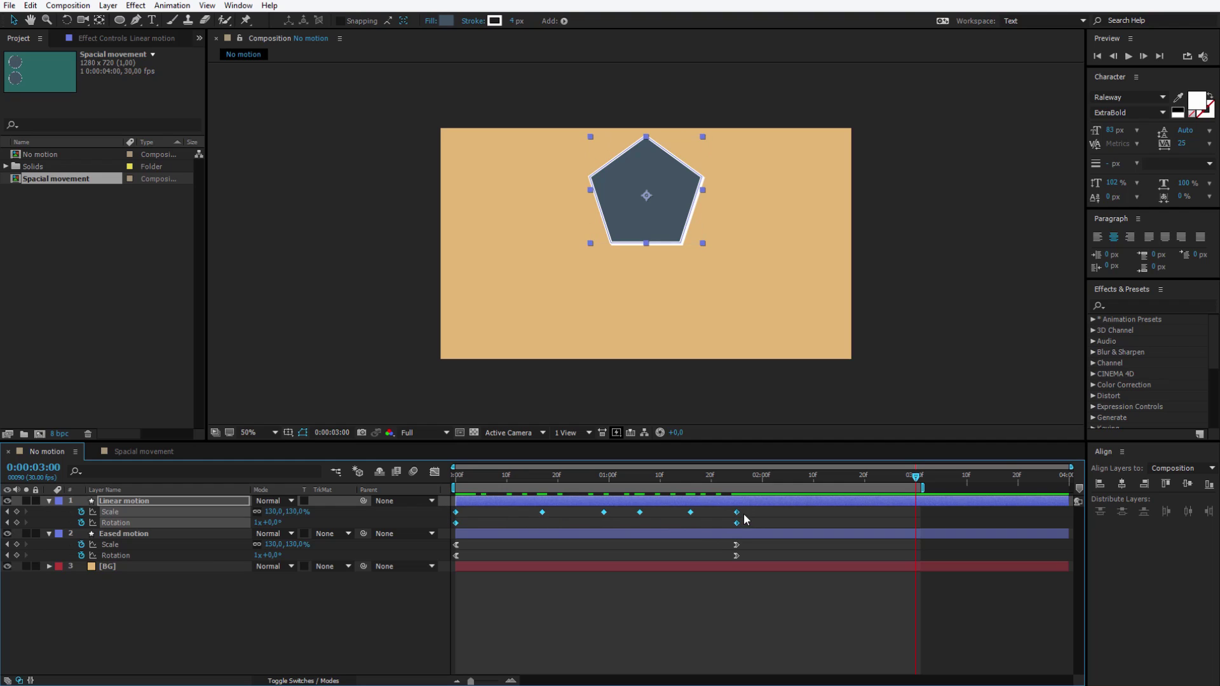
{"action": "left_click_drag", "start_coordinate": [739, 513], "coordinate": [912, 512]}
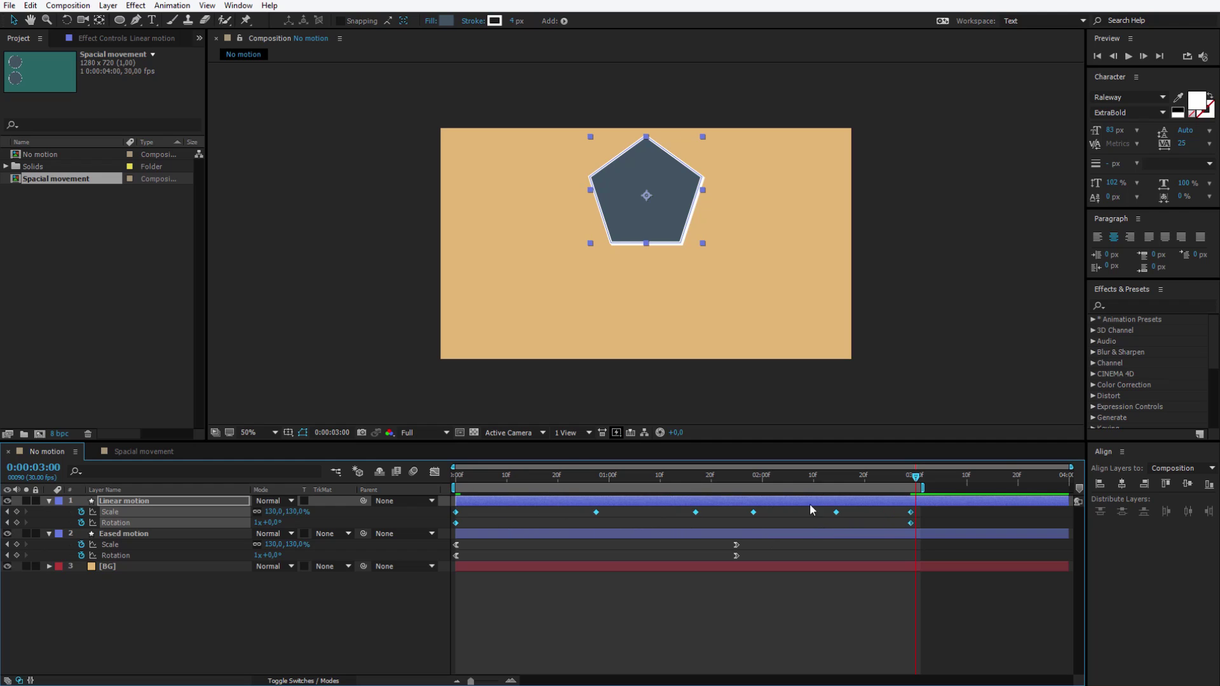
{"action": "left_click_drag", "start_coordinate": [913, 512], "coordinate": [720, 516]}
- Shift the two middle Linear motion Scale keyframes to about 0:00:01:02 and 0:00:01:10, and go to the keyframe at 0:00:00:19
{"action": "left_click", "coordinate": [714, 512]}
{"action": "left_click", "coordinate": [721, 512]}
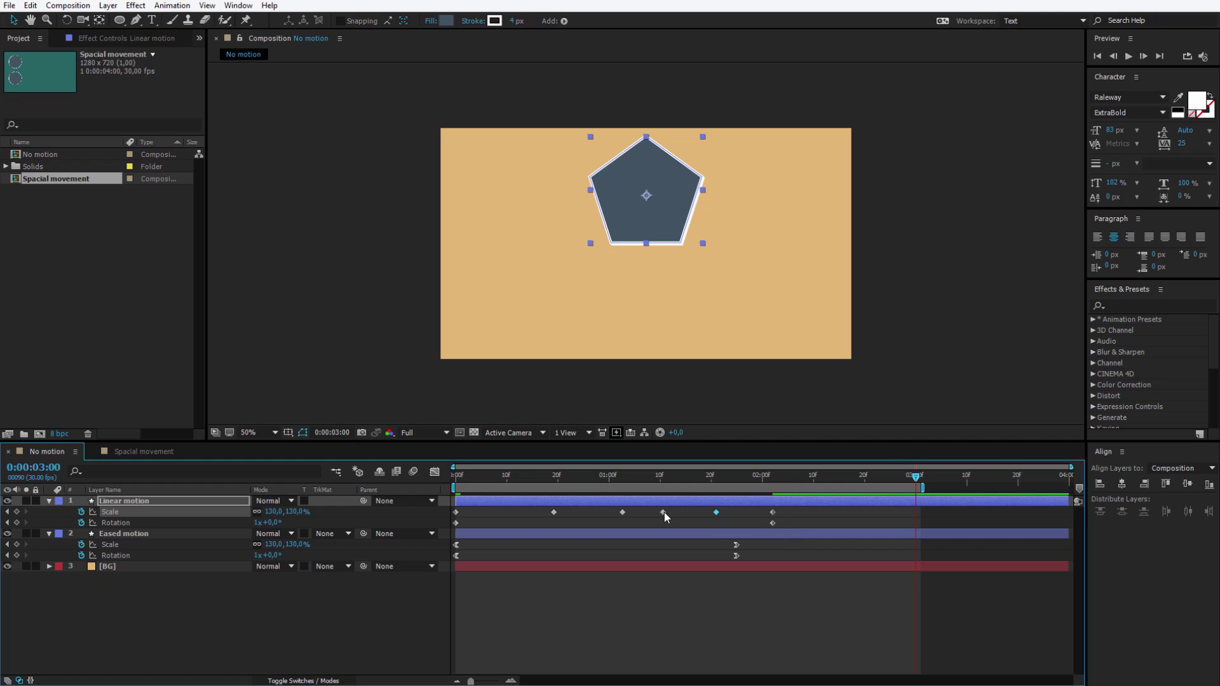
{"action": "left_click_drag", "start_coordinate": [664, 512], "coordinate": [613, 515]}
{"action": "left_click", "coordinate": [553, 513]}
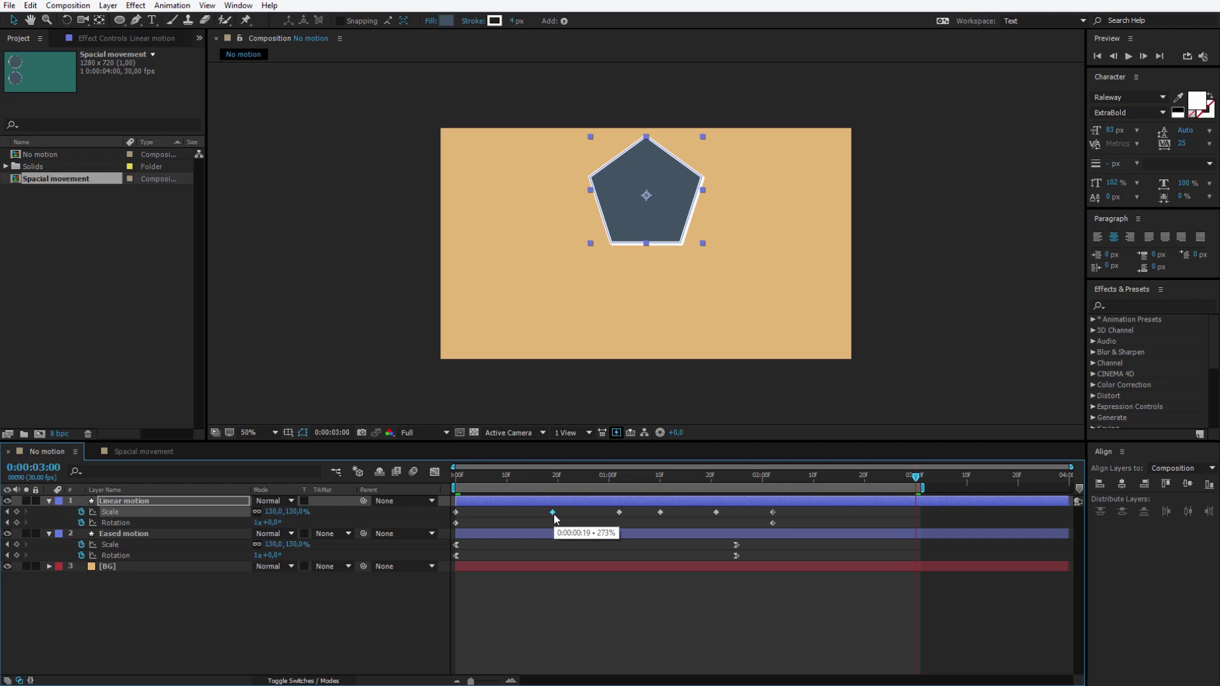
{"action": "left_click", "coordinate": [554, 478]}
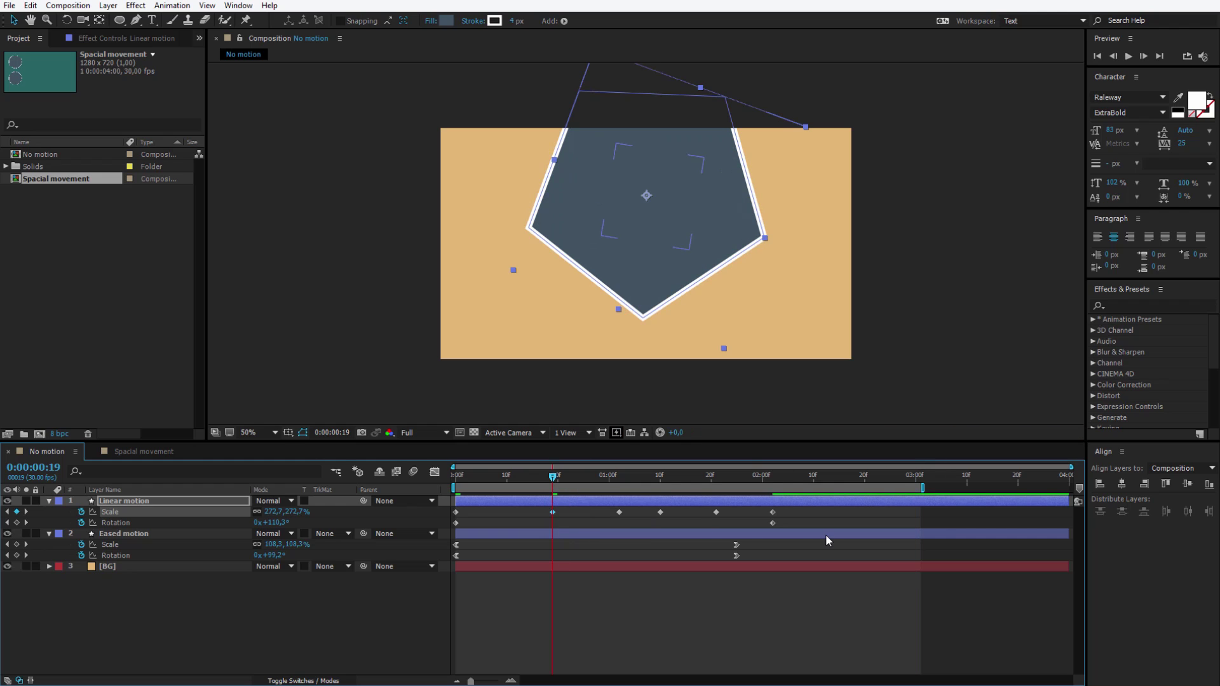
- Switch to the Spacial movement composition and reveal the Position keyframes of both Linear movement layers
{"action": "key", "text": "shift+period"}
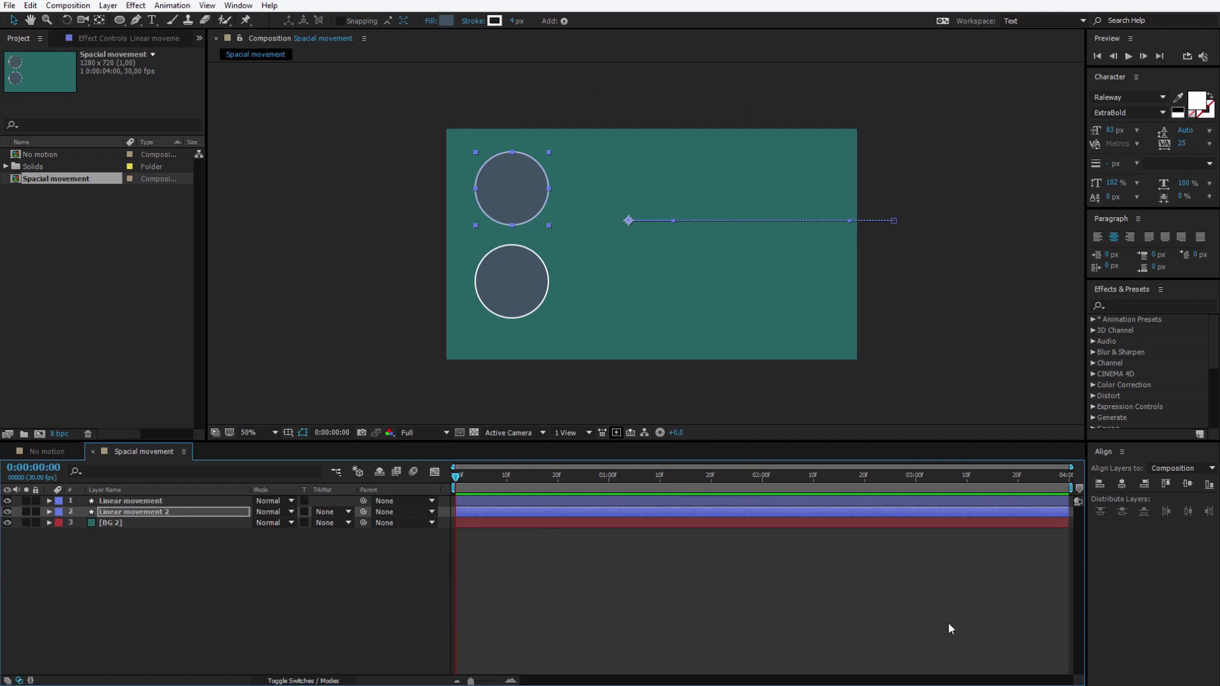
{"action": "left_click", "coordinate": [177, 512]}
{"action": "left_click", "coordinate": [161, 503], "text": "shift"}
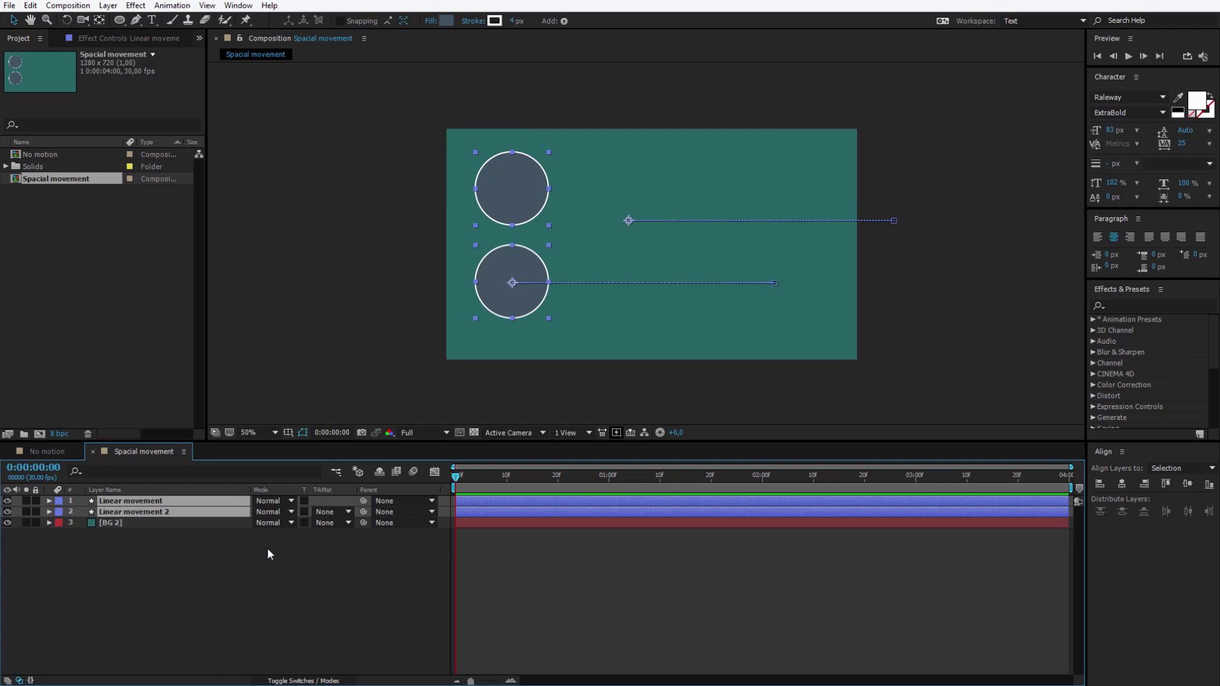
{"action": "key", "text": "p"}
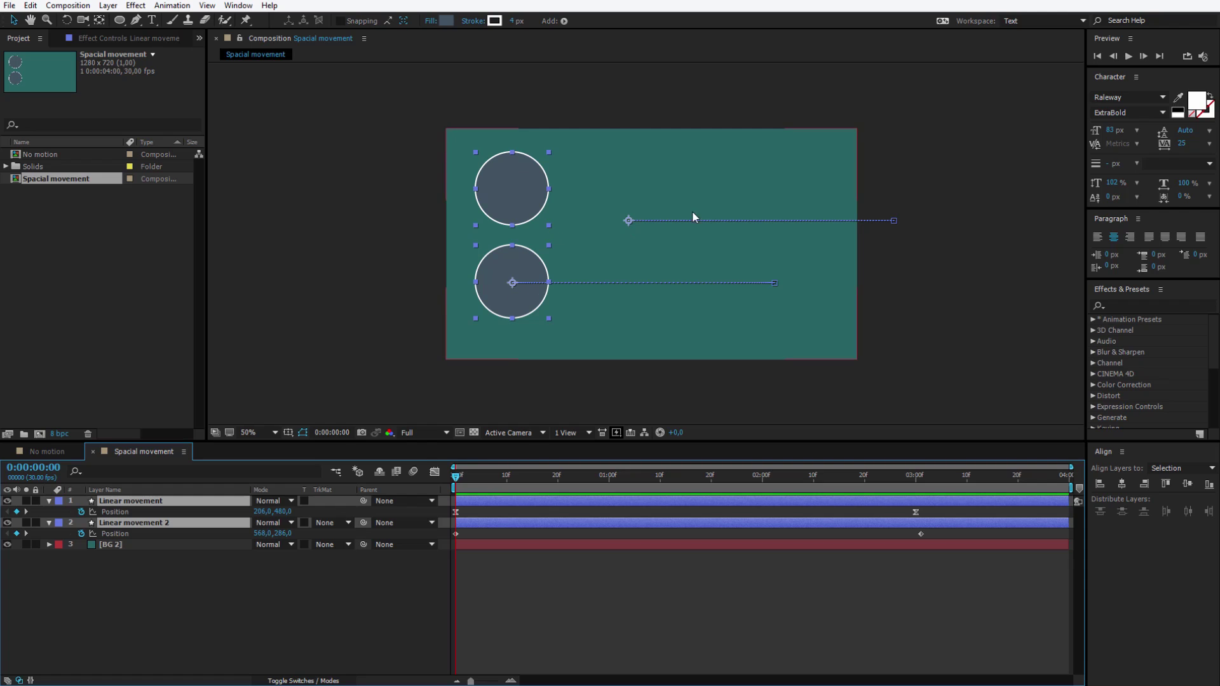
- Scrub to 0:00:03:01 and back to the first frame to review how the two circles move
{"action": "left_click_drag", "start_coordinate": [458, 480], "coordinate": [921, 477]}
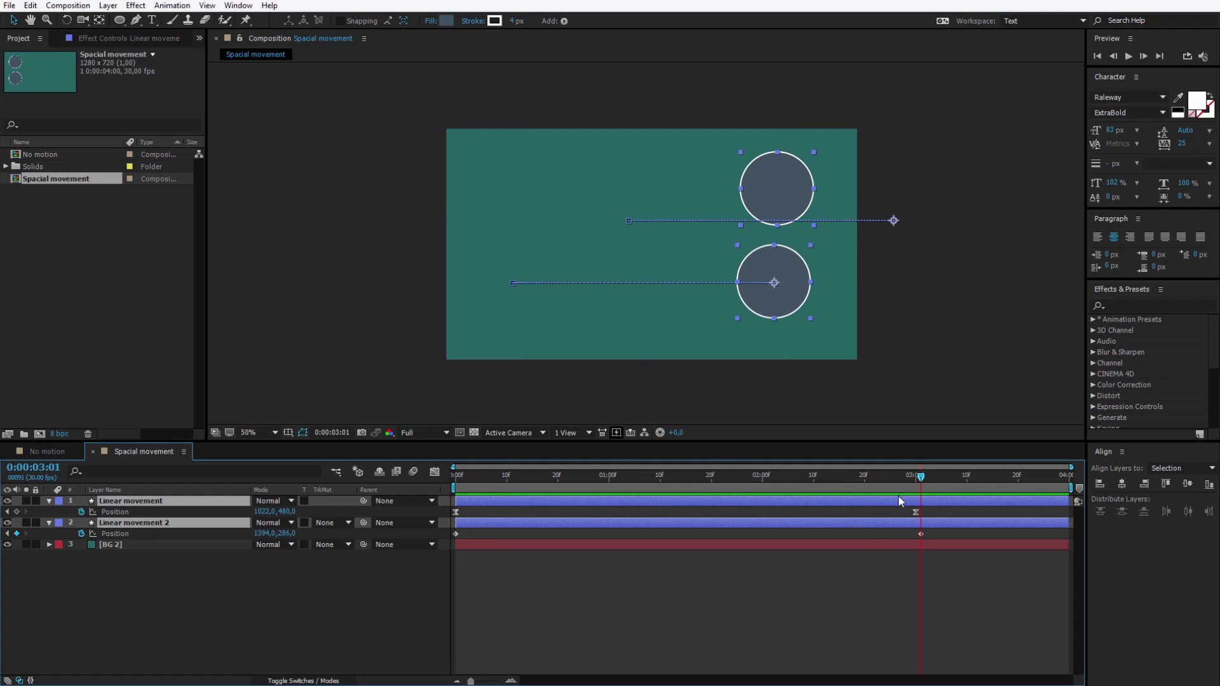
{"action": "left_click_drag", "start_coordinate": [920, 478], "coordinate": [487, 478]}
{"action": "key", "text": "Home"}
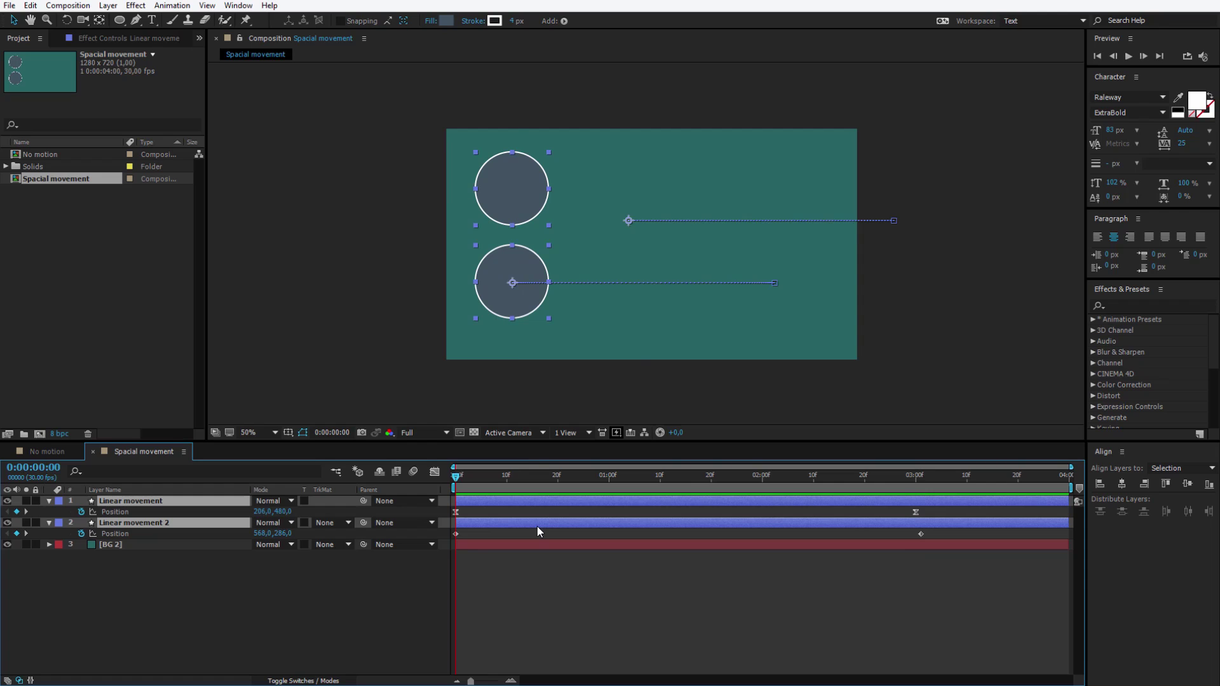
- Move the anchor point of Linear movement 2 to the centre of the upper circle with the Pan Behind tool
{"action": "left_click", "coordinate": [392, 609]}
{"action": "left_click", "coordinate": [525, 190]}
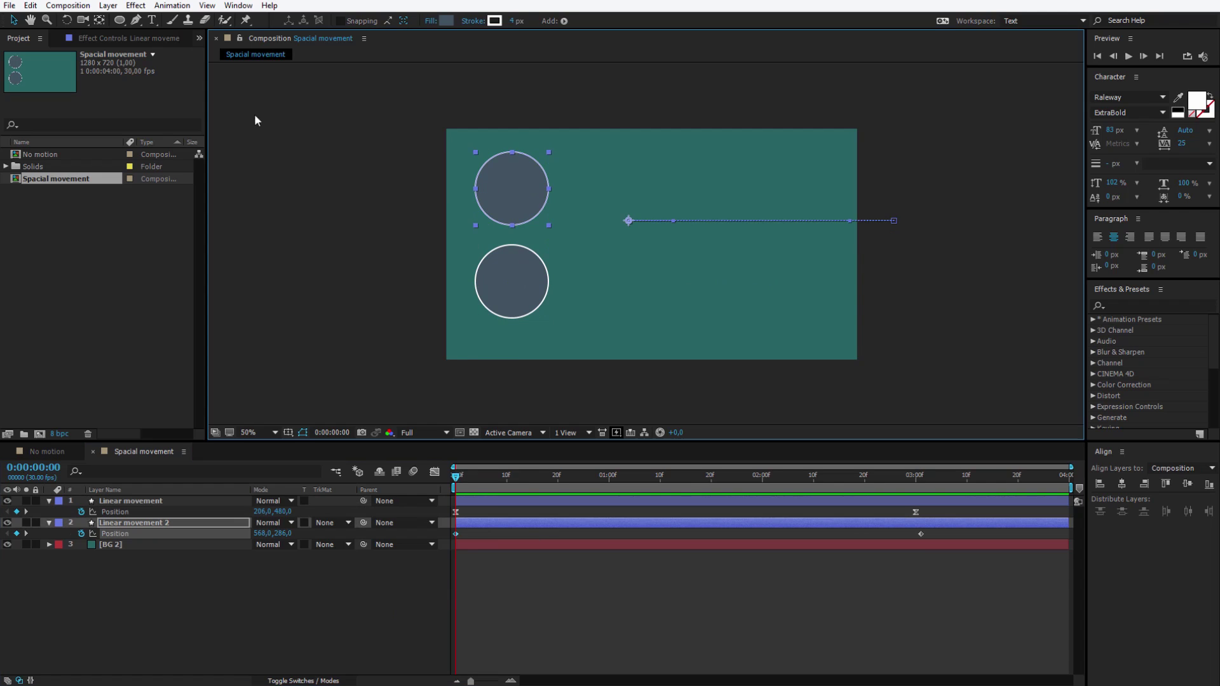
{"action": "left_click", "coordinate": [99, 20]}
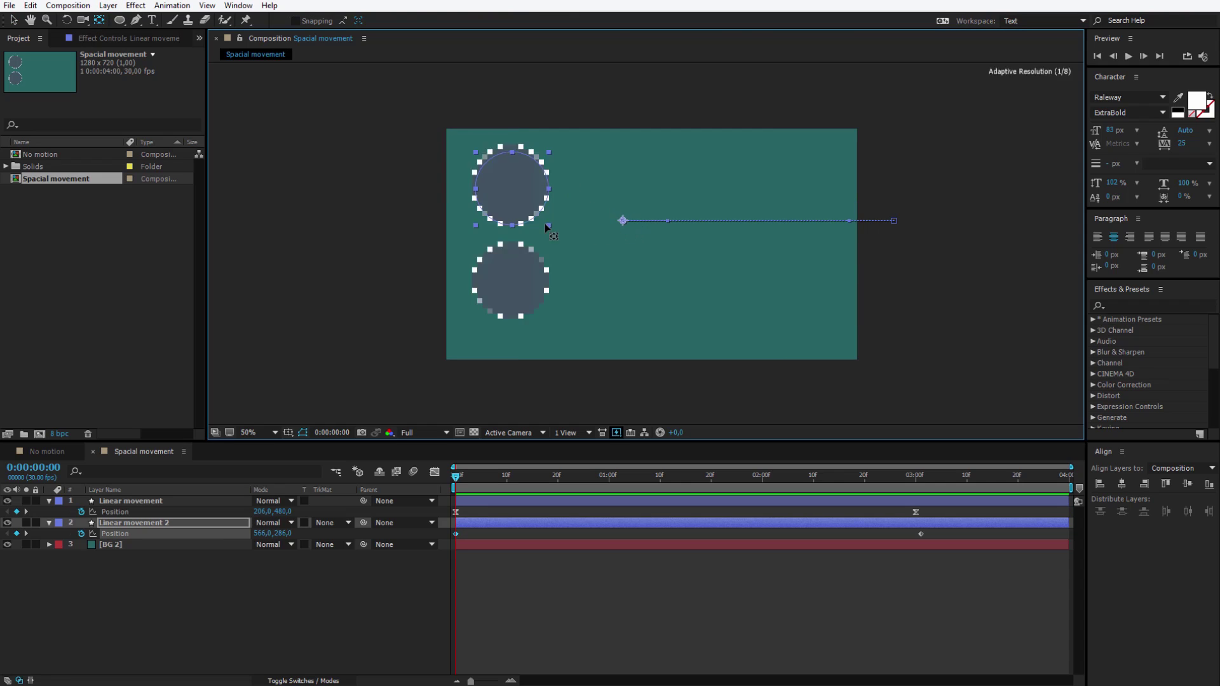
{"action": "left_click_drag", "start_coordinate": [629, 222], "coordinate": [512, 189]}
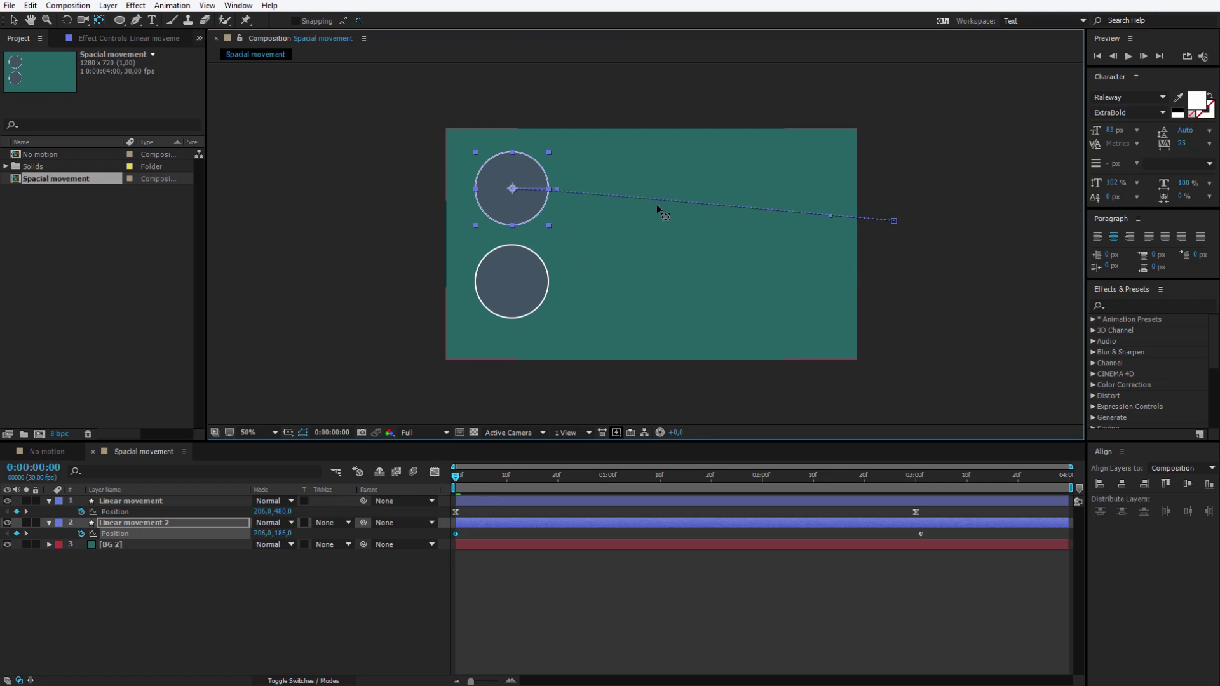
{"action": "key", "text": "v"}
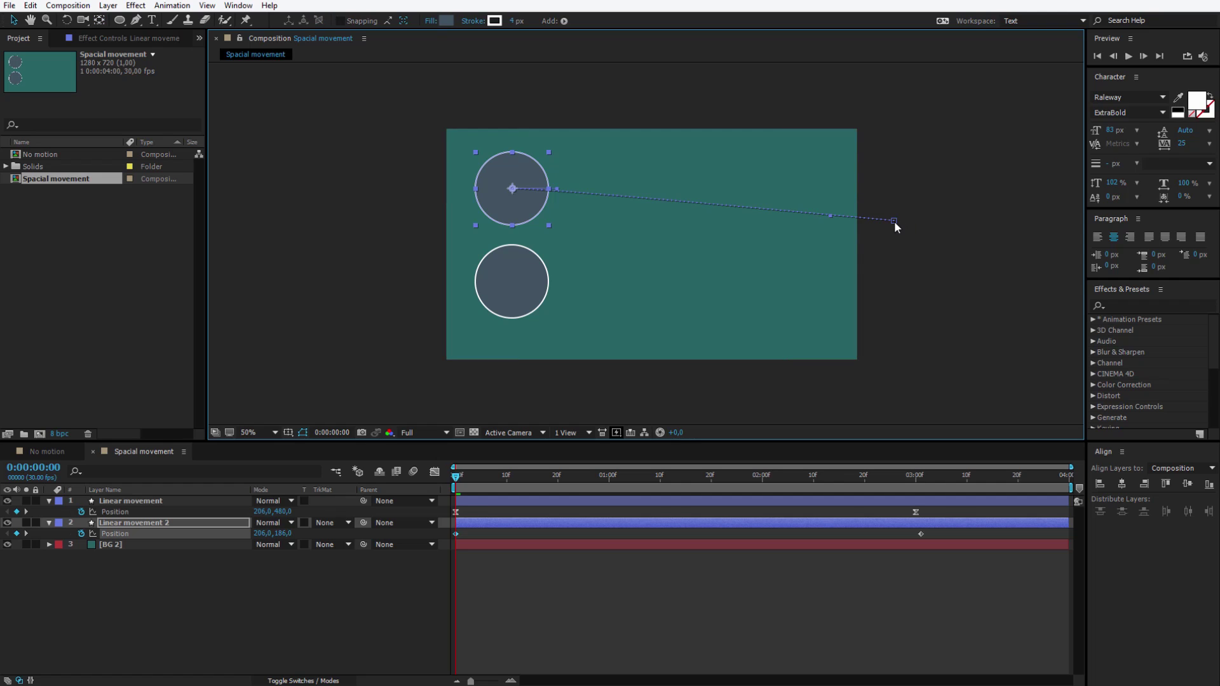
- Level the end of Linear movement 2's motion path with its start, and curve the path through a keyframe at 0:00:01:13, about 621,360
{"action": "left_click_drag", "start_coordinate": [894, 222], "coordinate": [772, 190]}
{"action": "left_click_drag", "start_coordinate": [457, 483], "coordinate": [676, 485]}
{"action": "left_click_drag", "start_coordinate": [647, 213], "coordinate": [658, 268]}
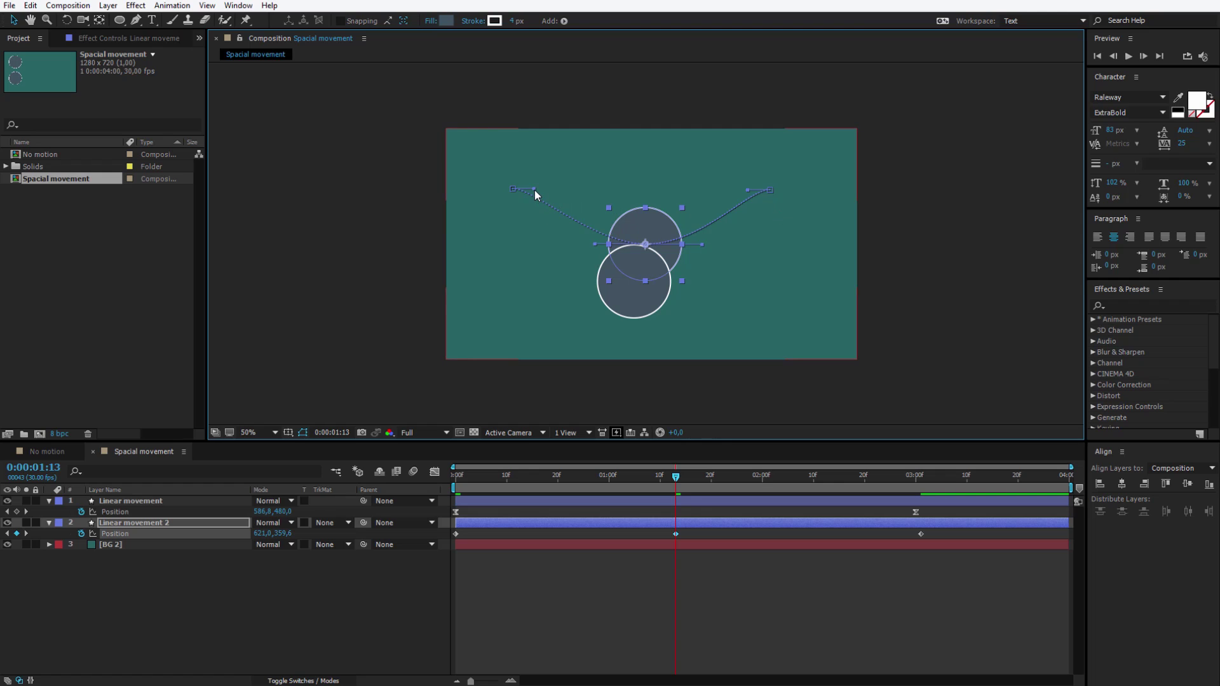
{"action": "left_click_drag", "start_coordinate": [535, 189], "coordinate": [585, 173]}
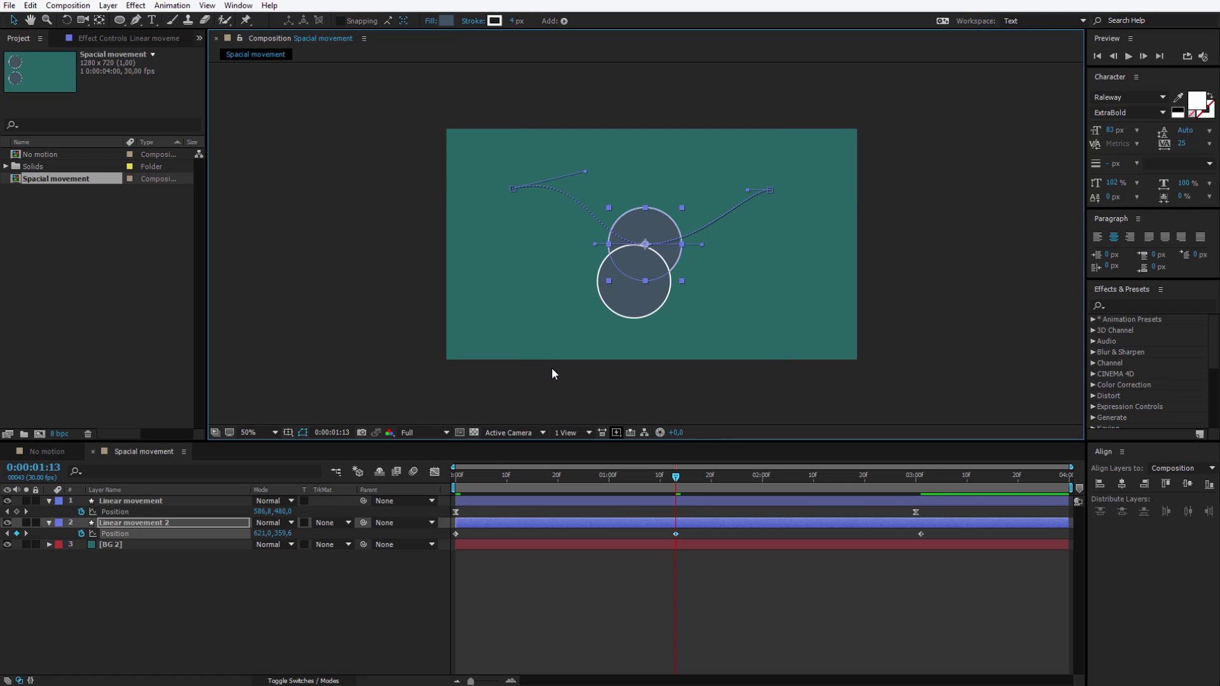
{"action": "left_click", "coordinate": [312, 623]}
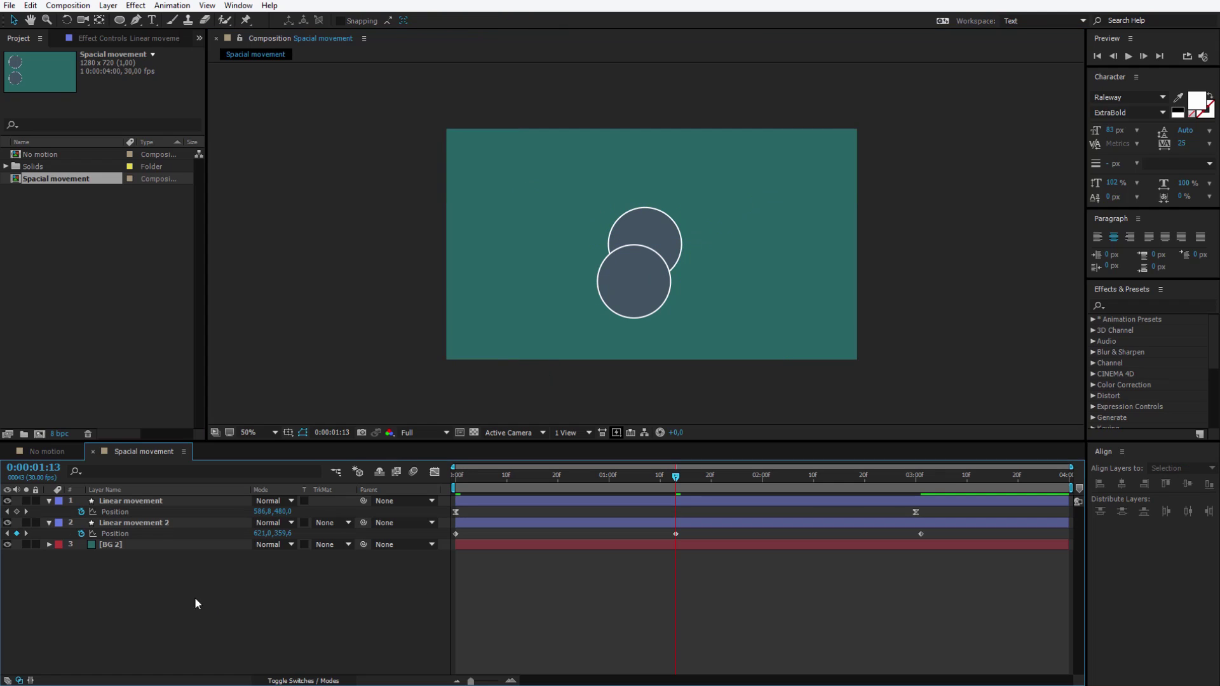
- Examine the Transform properties of the Linear movement layer and collapse them again
{"action": "left_click", "coordinate": [123, 501]}
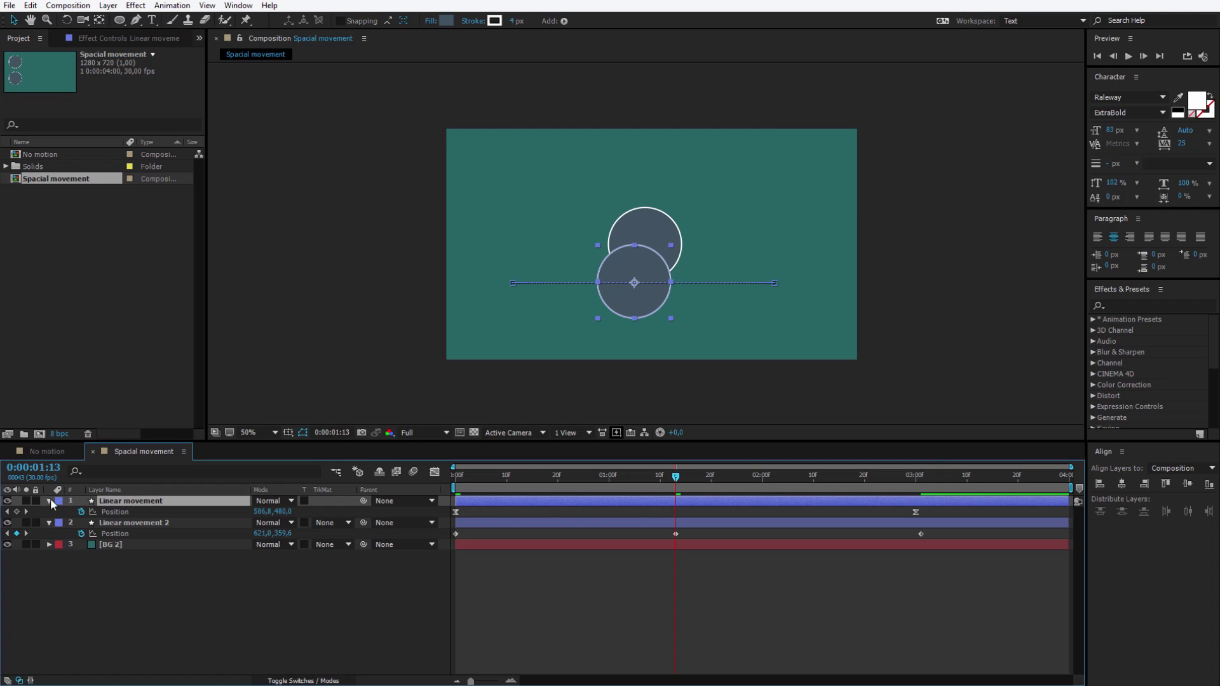
{"action": "left_click", "coordinate": [49, 500]}
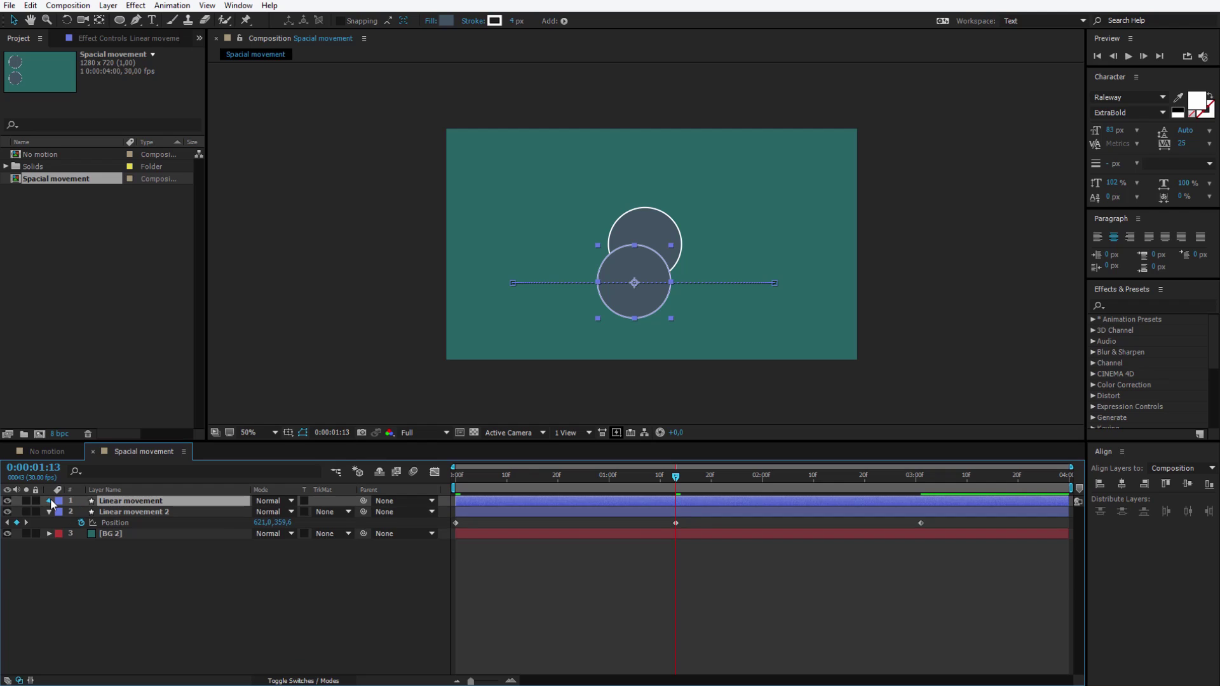
{"action": "left_click", "coordinate": [95, 524]}
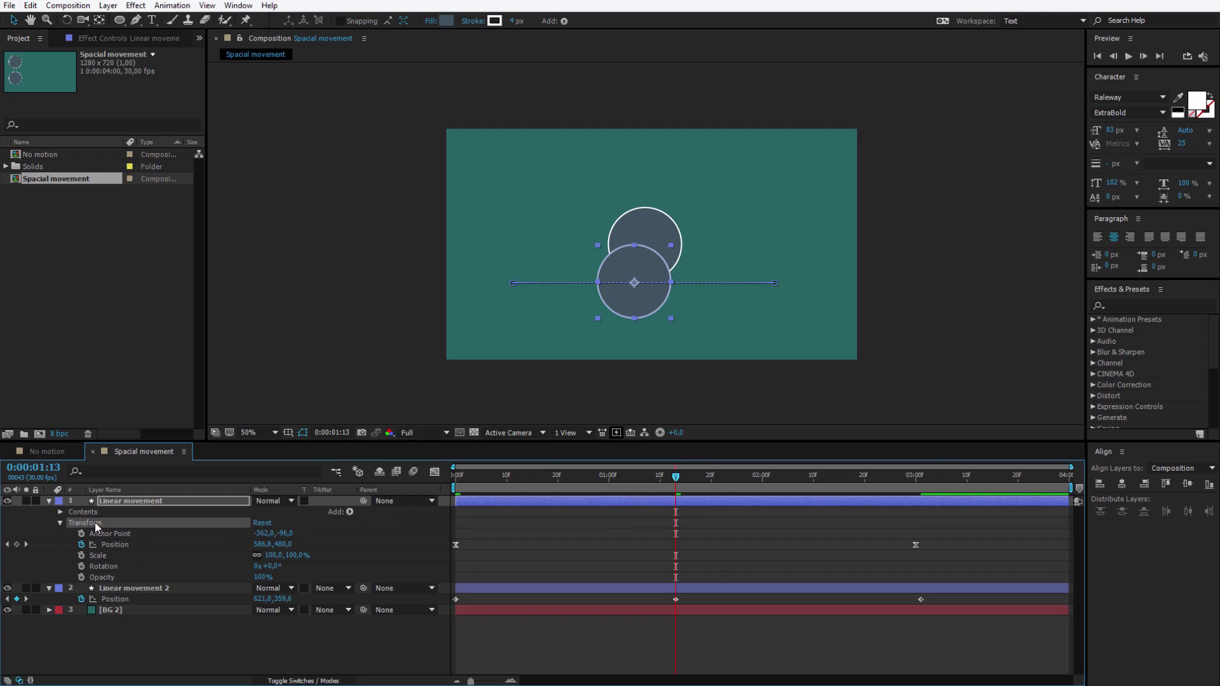
{"action": "left_click", "coordinate": [60, 522]}
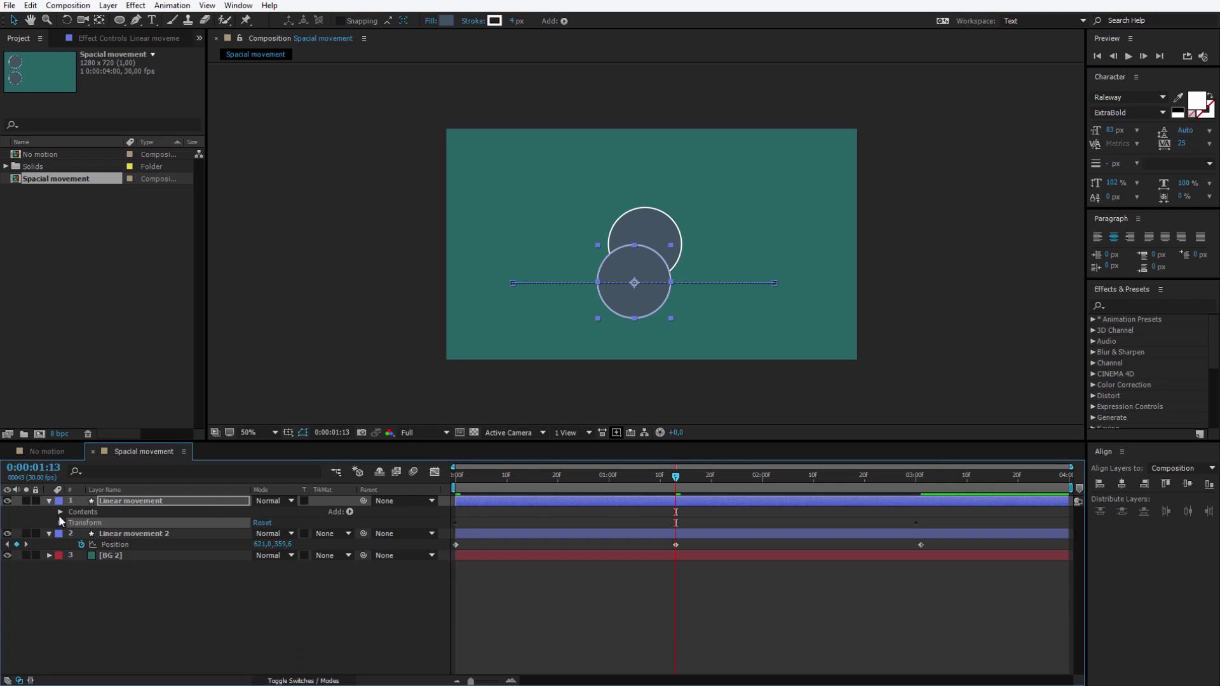
- Set the Position of Ellipse 1 in Linear movement's shape contents to about -415,-100
{"action": "left_click", "coordinate": [60, 512]}
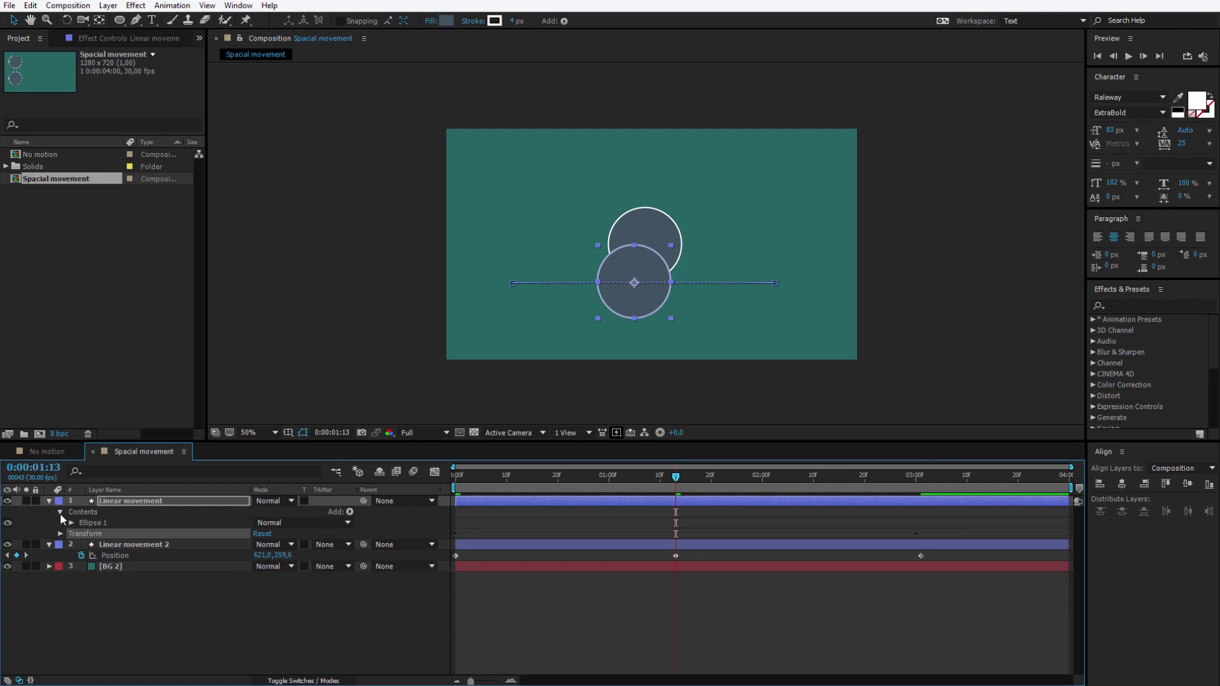
{"action": "left_click", "coordinate": [71, 523]}
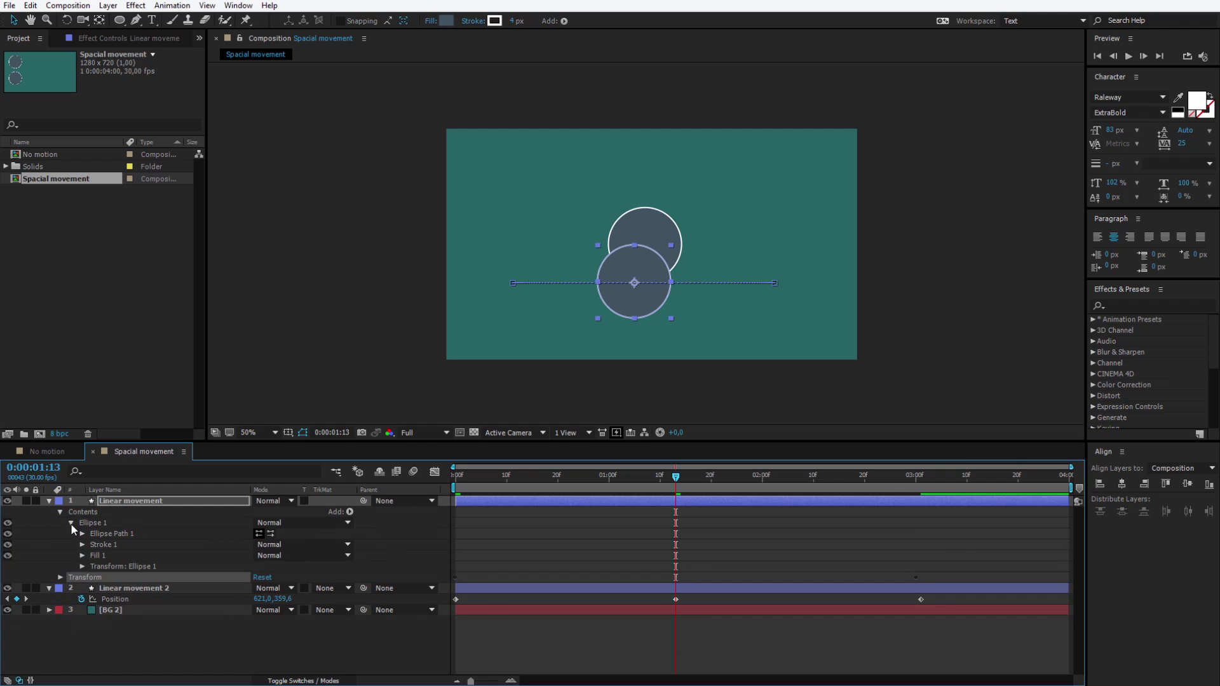
{"action": "left_click", "coordinate": [139, 566]}
{"action": "left_click", "coordinate": [82, 566]}
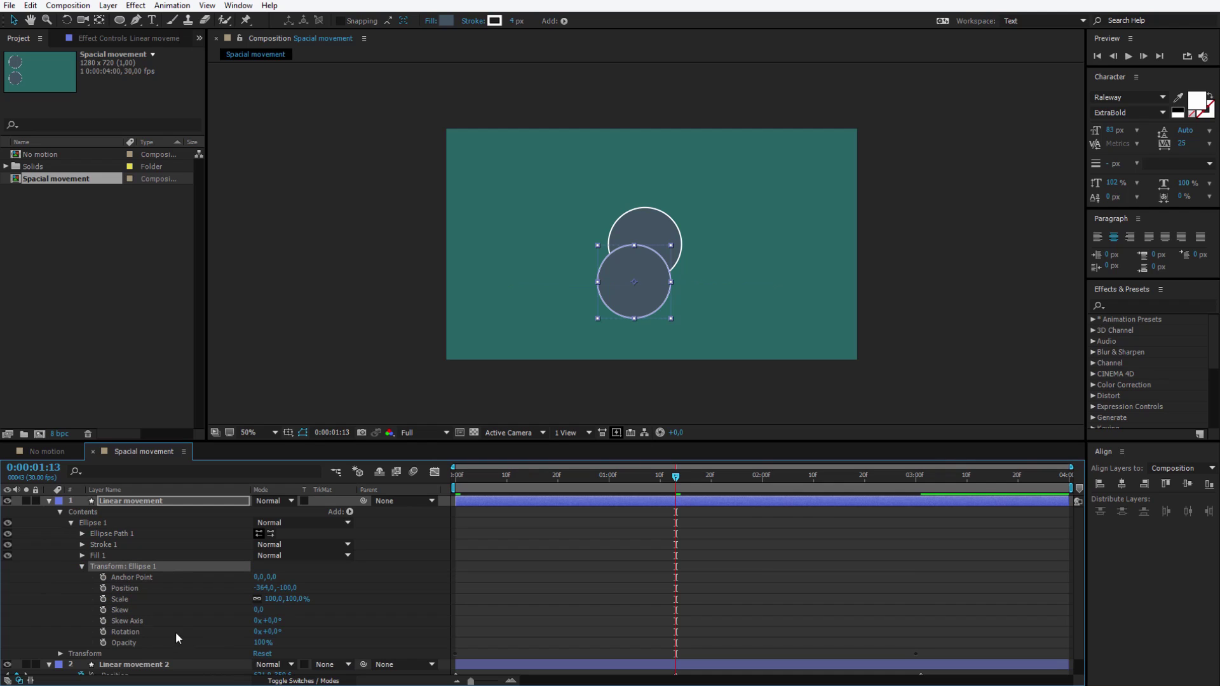
{"action": "left_click_drag", "start_coordinate": [268, 595], "coordinate": [211, 564]}
- Show only the animated properties of Linear movement and hide the Linear movement 2 layer
{"action": "left_click", "coordinate": [127, 502]}
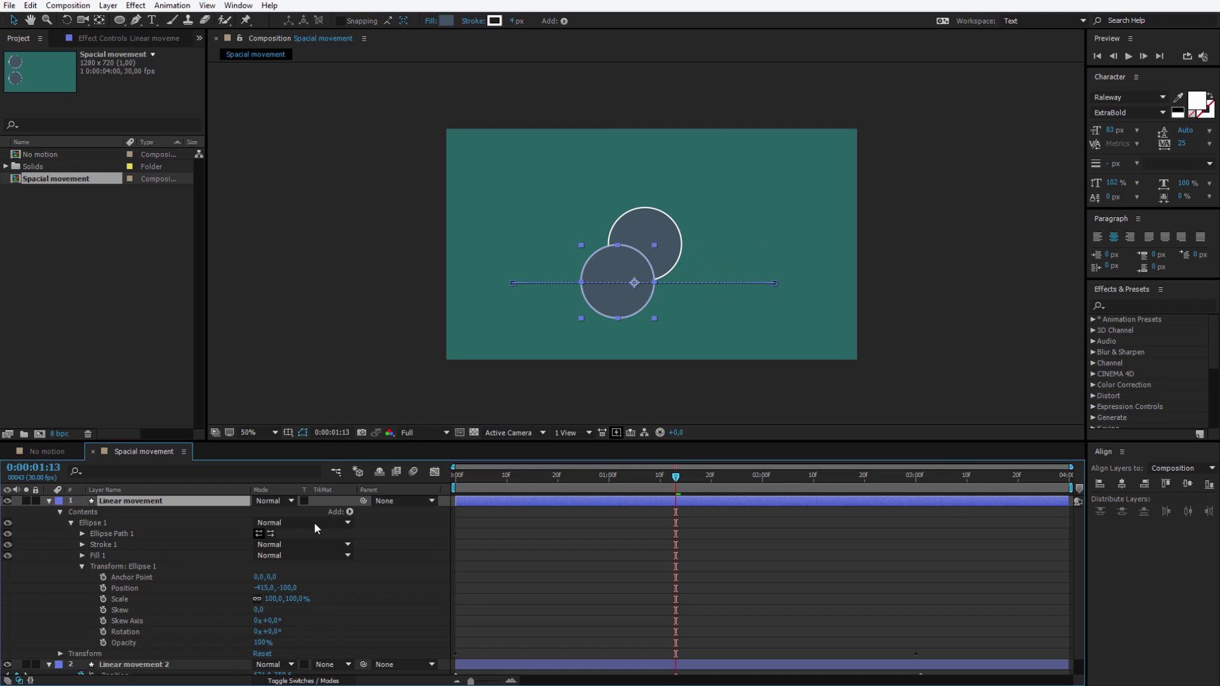
{"action": "key", "text": "u"}
{"action": "left_click", "coordinate": [704, 566]}
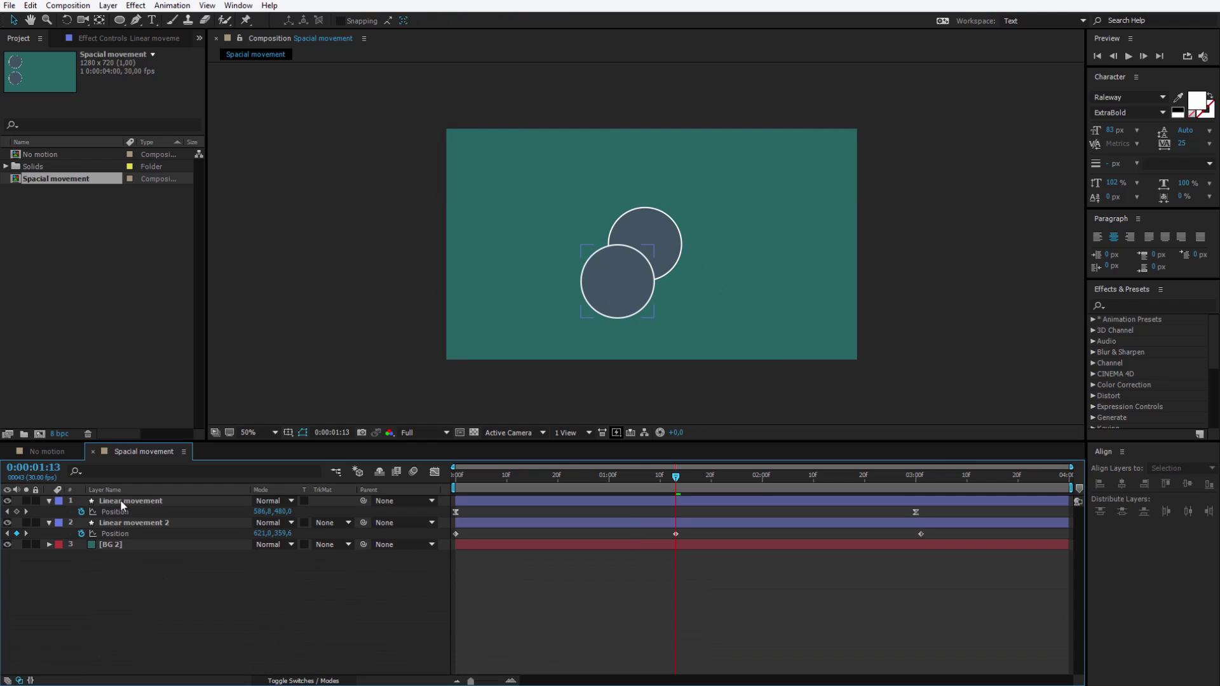
{"action": "left_click", "coordinate": [124, 502]}
{"action": "left_click", "coordinate": [7, 500]}
{"action": "left_click", "coordinate": [7, 501]}
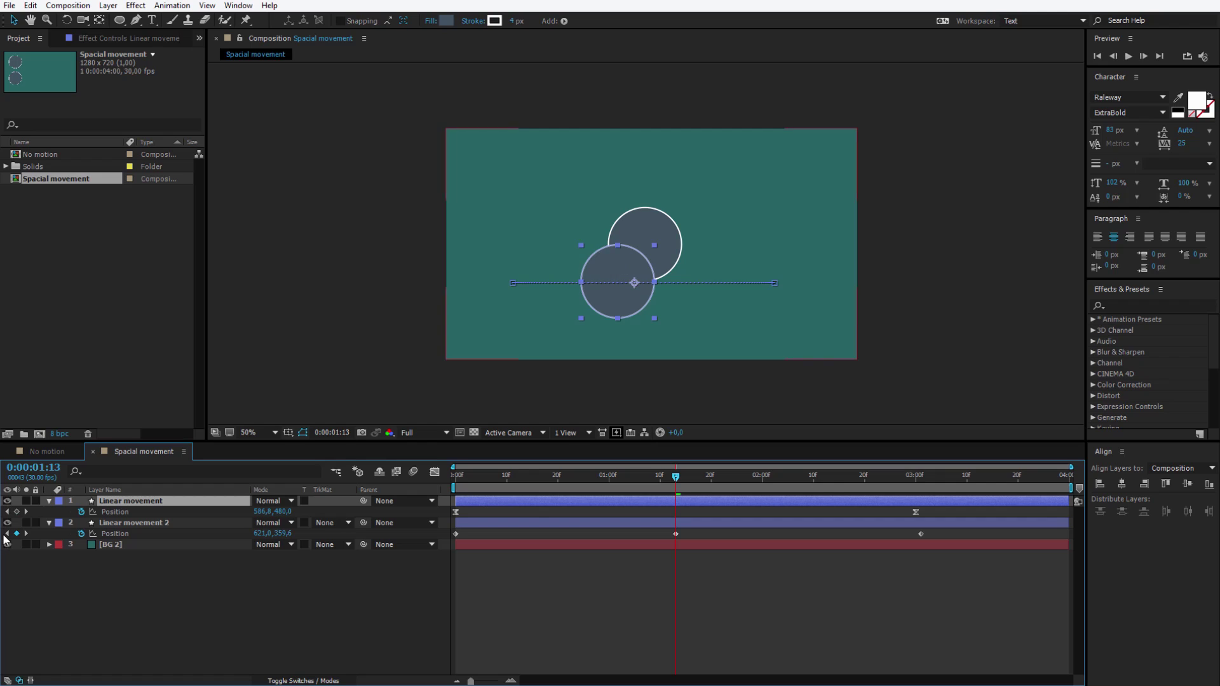
{"action": "left_click", "coordinate": [7, 522]}
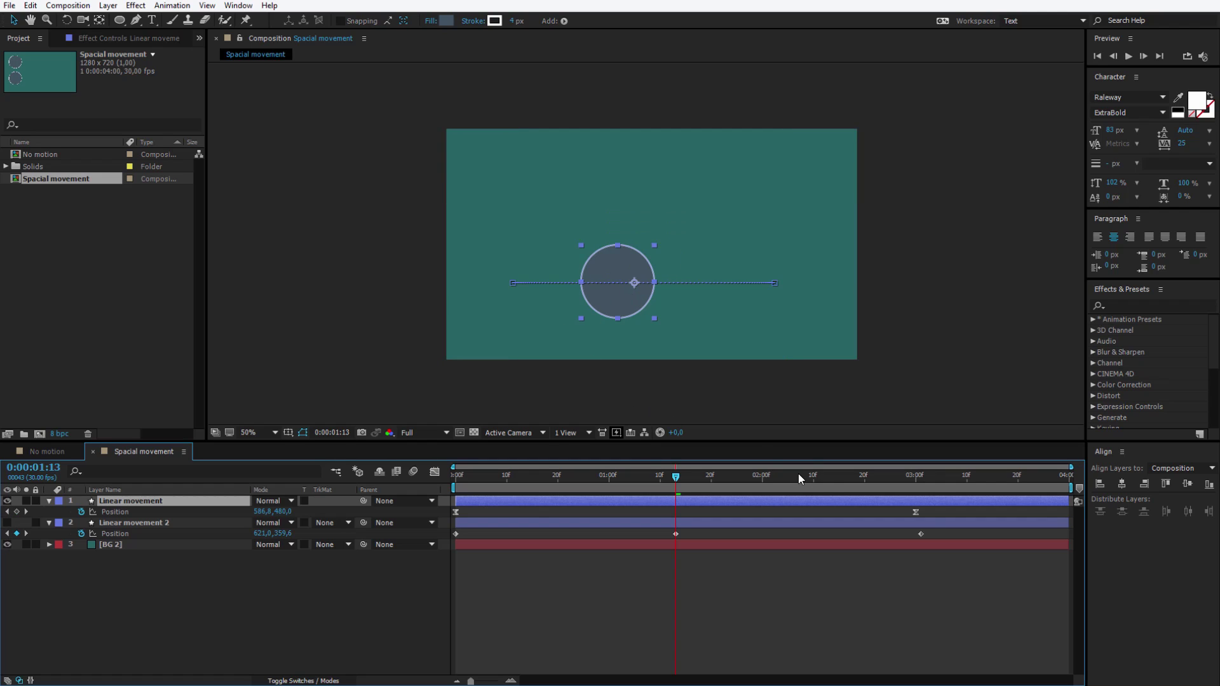
- Delete all Position keyframes of the Linear movement layer
{"action": "left_click", "coordinate": [930, 513]}
{"action": "left_click", "coordinate": [575, 510]}
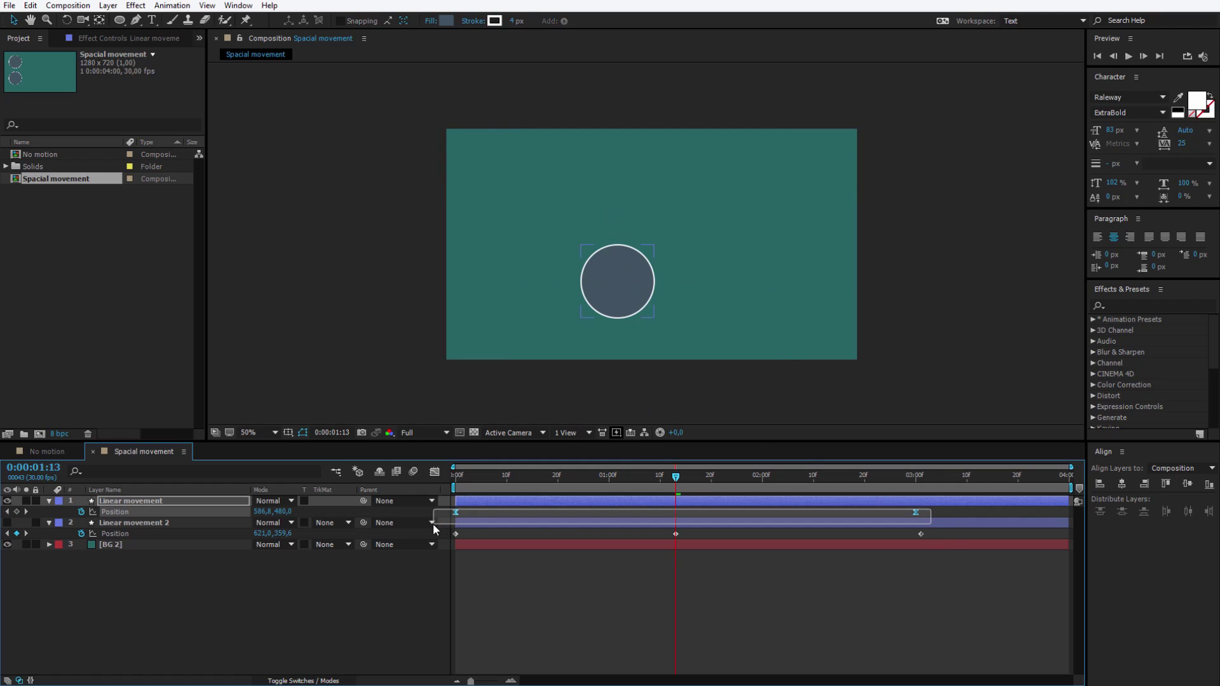
{"action": "left_click", "coordinate": [105, 511]}
{"action": "key", "text": "Delete"}
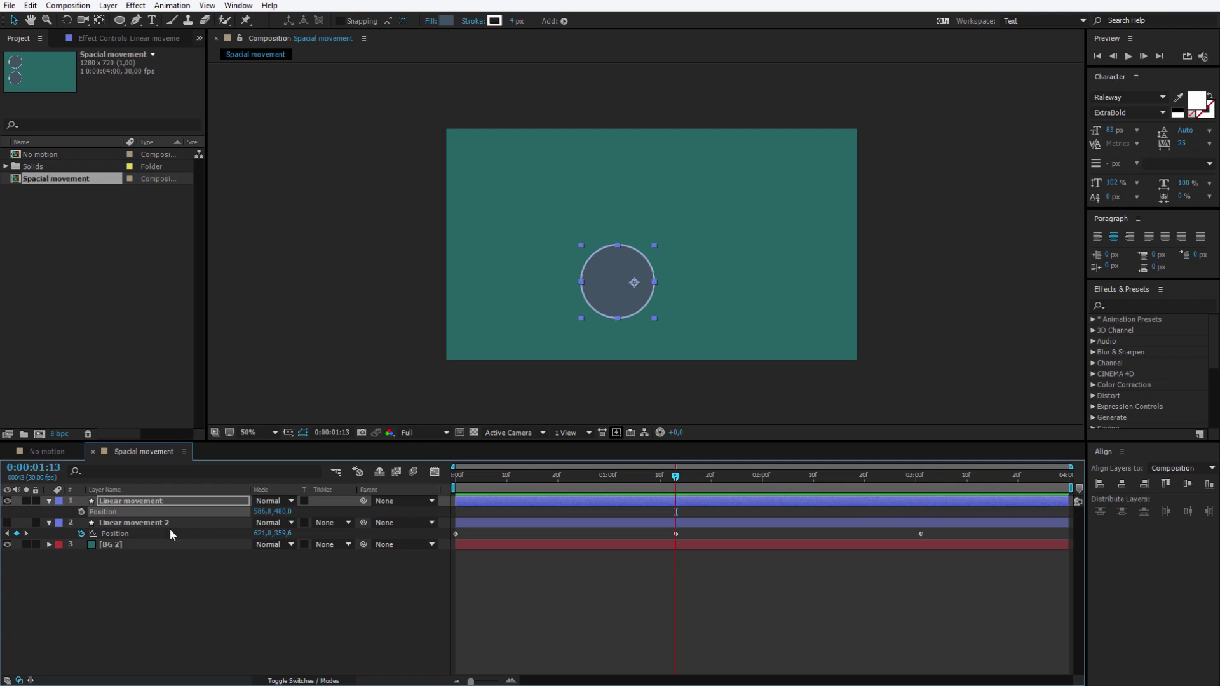
- Add a Position keyframe at the first frame in the Transform of Ellipse 1 inside Linear movement's contents
{"action": "left_click", "coordinate": [49, 501]}
{"action": "left_click", "coordinate": [61, 512]}
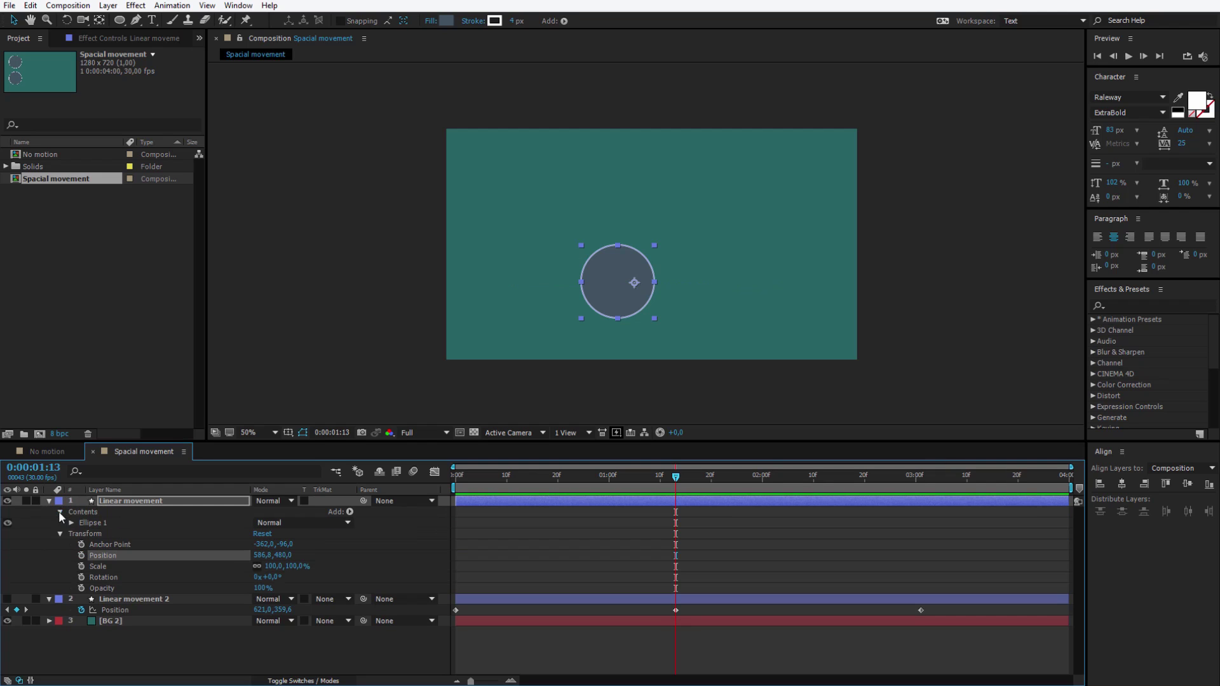
{"action": "left_click", "coordinate": [70, 523]}
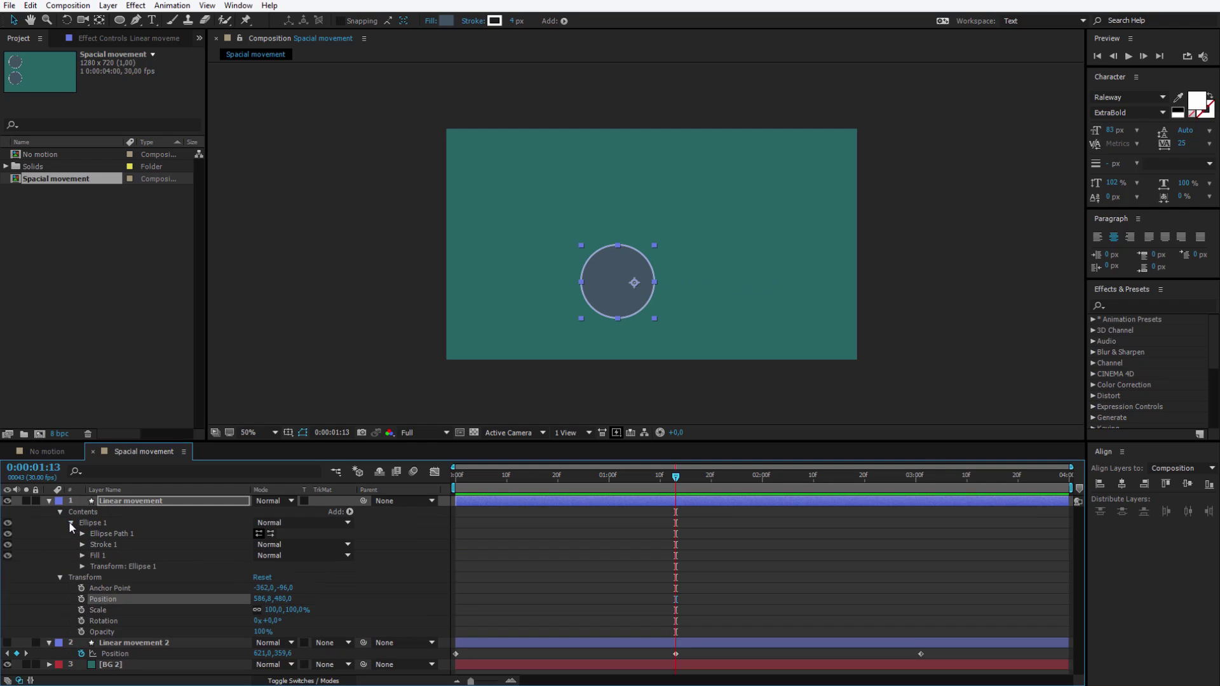
{"action": "left_click", "coordinate": [80, 567]}
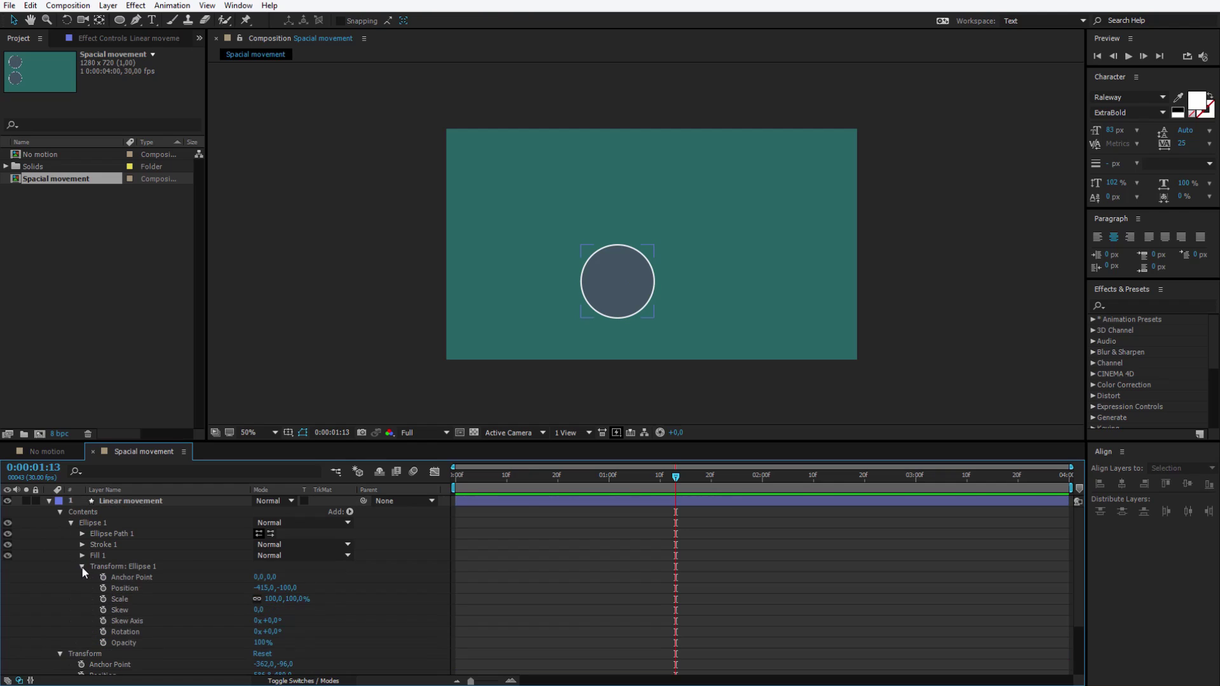
{"action": "left_click", "coordinate": [132, 588]}
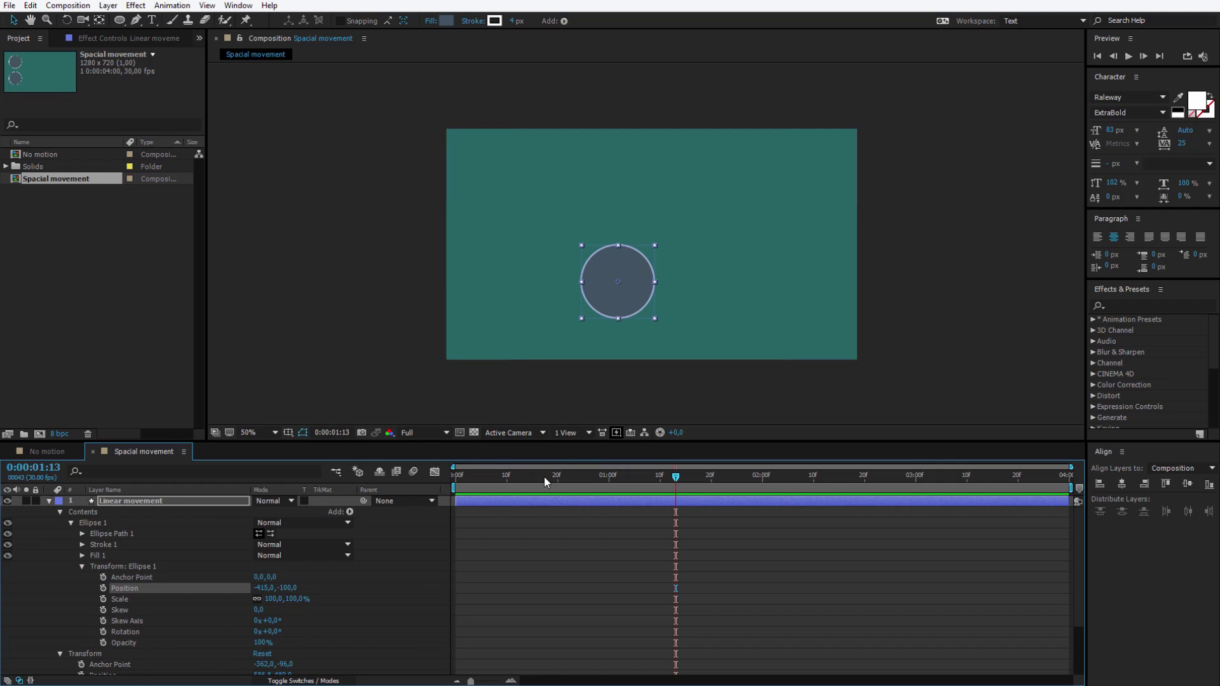
{"action": "key", "text": "Home"}
{"action": "left_click", "coordinate": [103, 588]}
- Move Ellipse 1 horizontally to a Position of about 61,-100 at 0:00:01:26 to create its second keyframe
{"action": "left_click", "coordinate": [742, 475]}
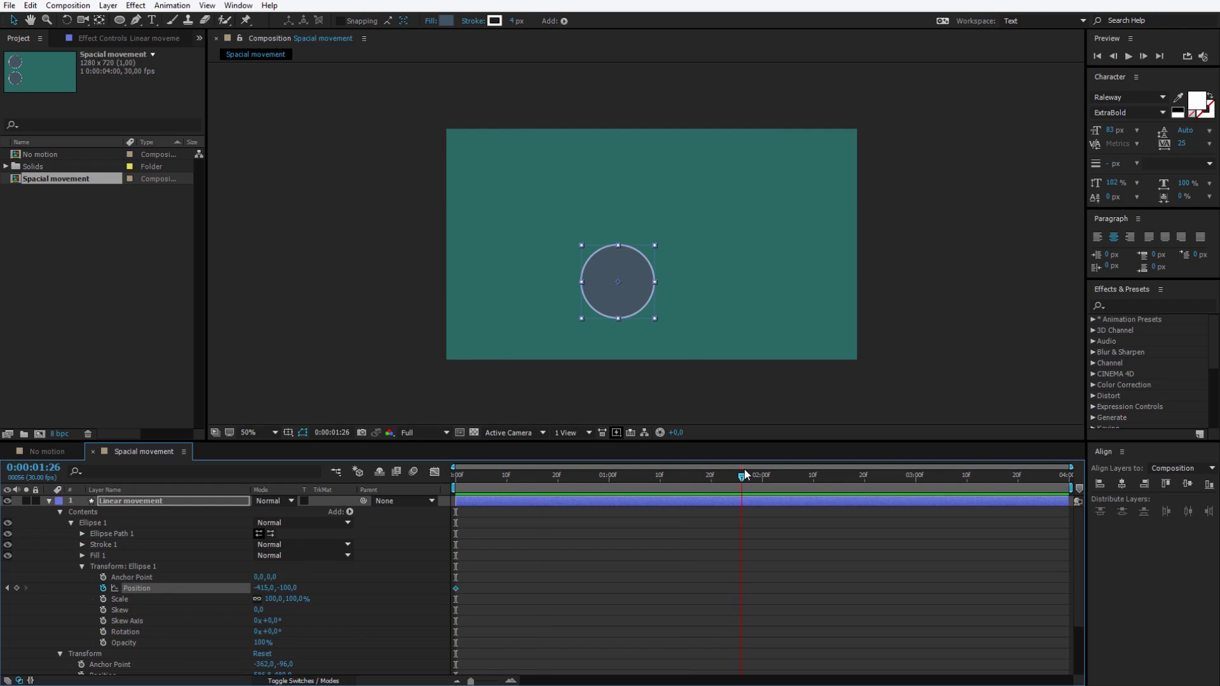
{"action": "left_click", "coordinate": [631, 270]}
{"action": "left_click_drag", "start_coordinate": [655, 274], "coordinate": [783, 295]}
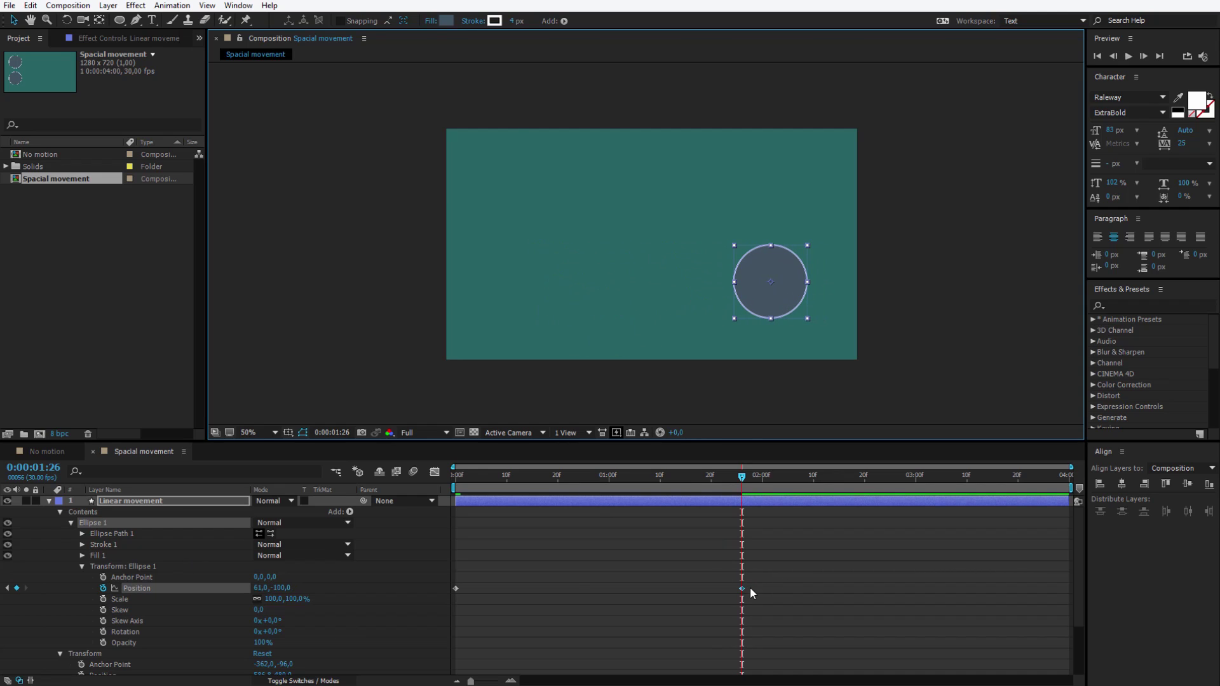
- Try moving Ellipse 1 diagonally off its straight line at 0:00:00:28, undo the move, and select the Linear movement layer
{"action": "left_click_drag", "start_coordinate": [740, 467], "coordinate": [737, 605]}
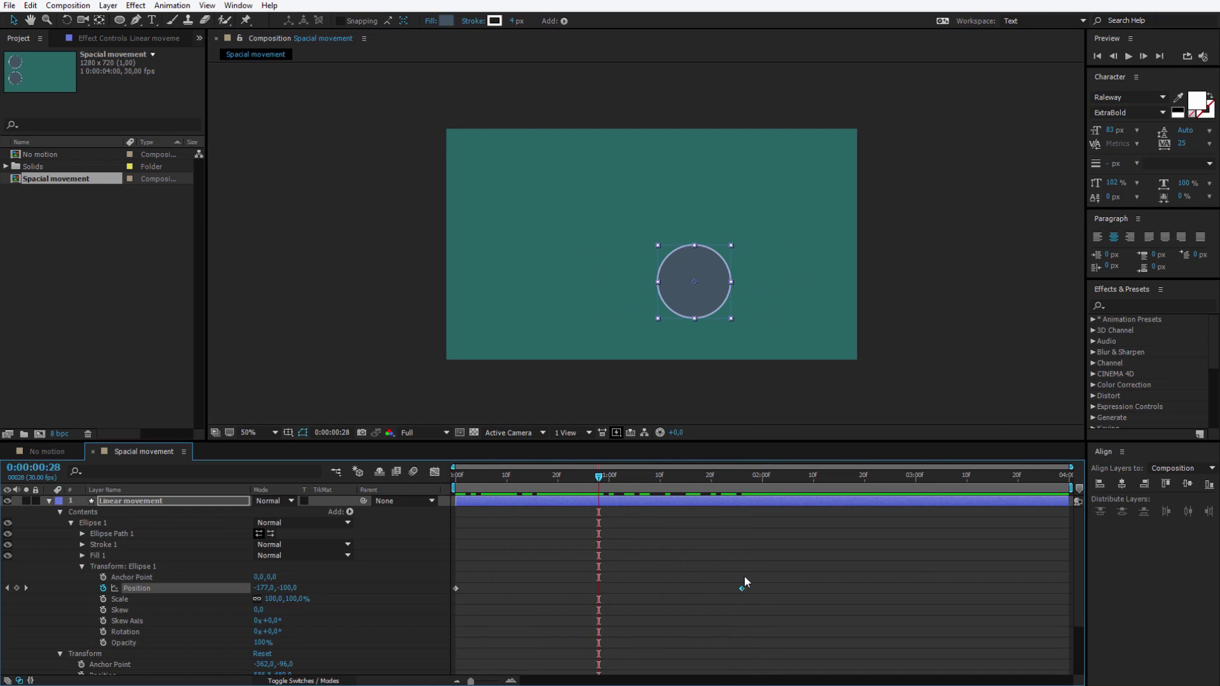
{"action": "left_click_drag", "start_coordinate": [711, 301], "coordinate": [610, 226]}
{"action": "key", "text": "ctrl+z"}
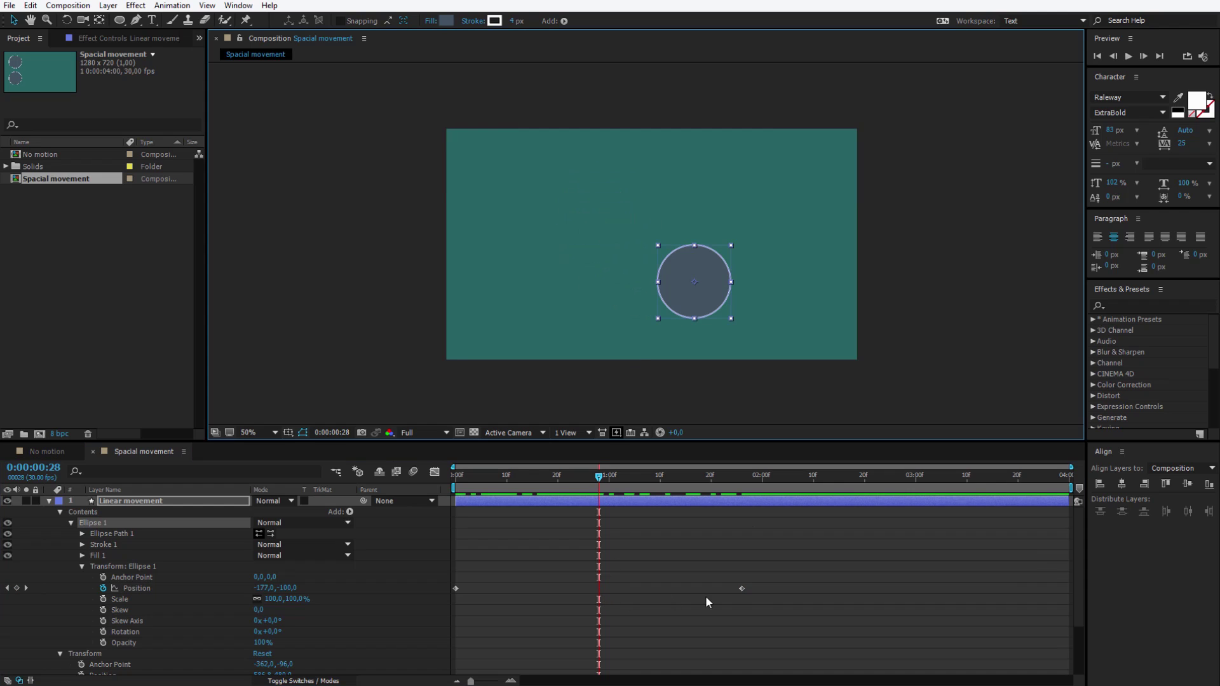
{"action": "left_click_drag", "start_coordinate": [716, 560], "coordinate": [765, 607]}
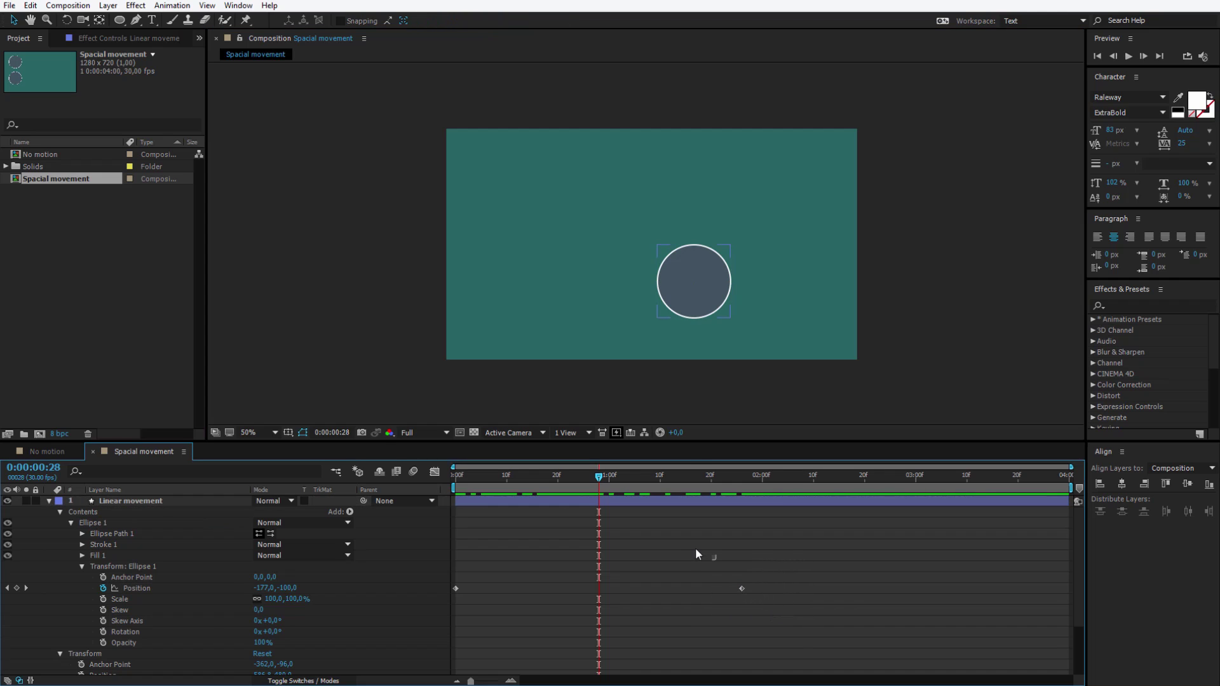
{"action": "left_click", "coordinate": [687, 283]}
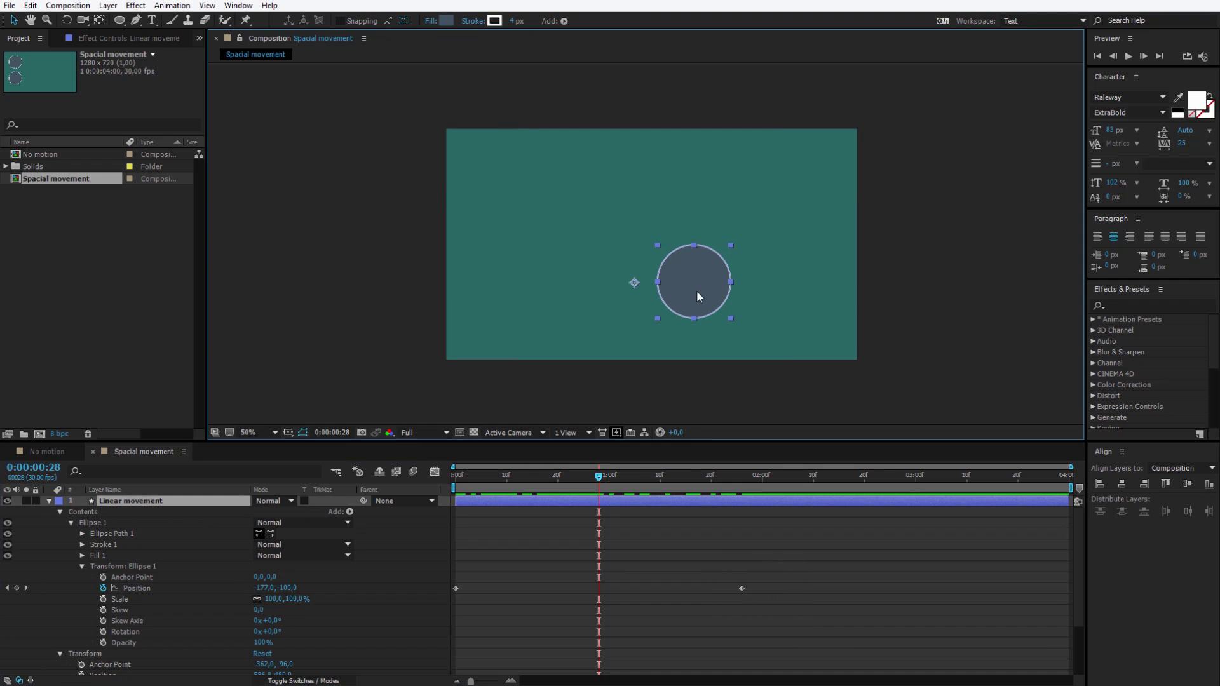
- Move the Linear movement layer around the composition, ending near its lower-left edge, and preview Ellipse 1's animation after repositioning
{"action": "left_click_drag", "start_coordinate": [697, 291], "coordinate": [517, 191]}
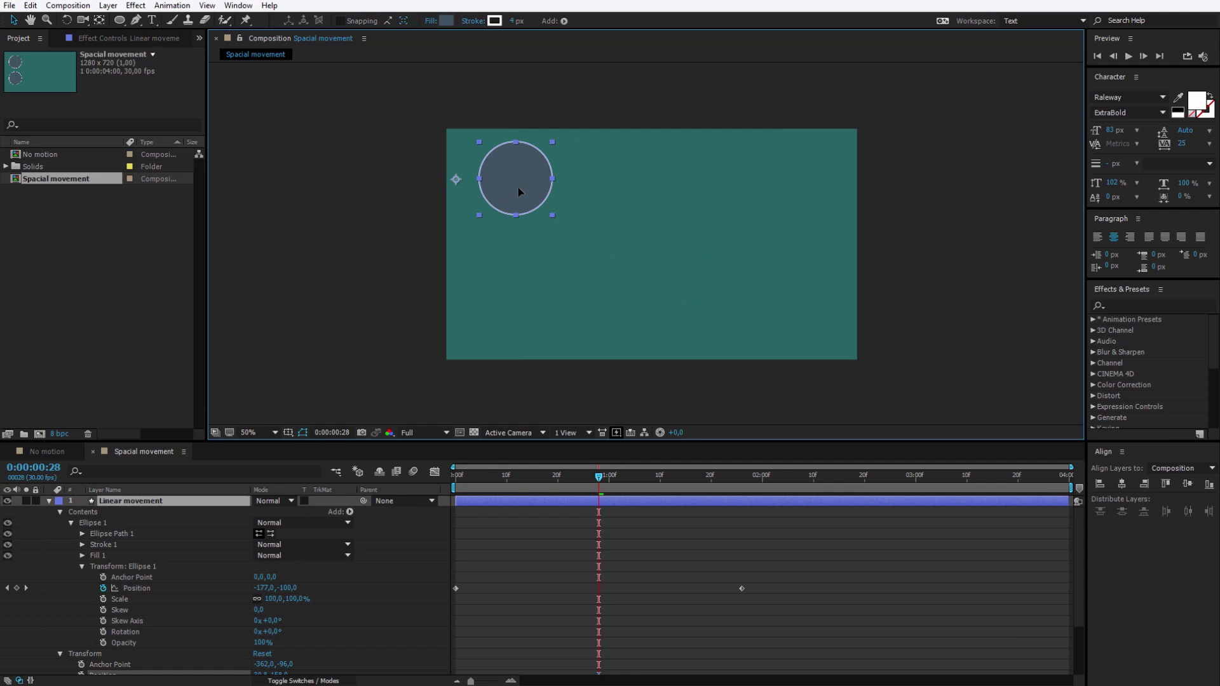
{"action": "key", "text": "space"}
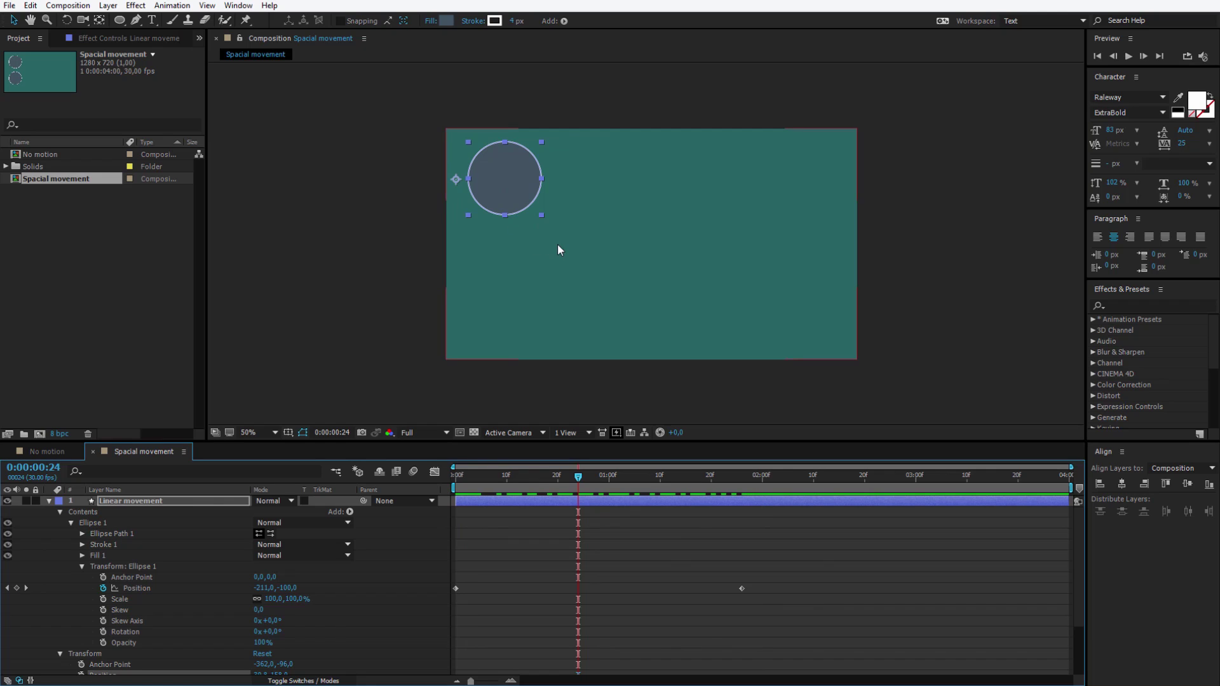
{"action": "key", "text": "space"}
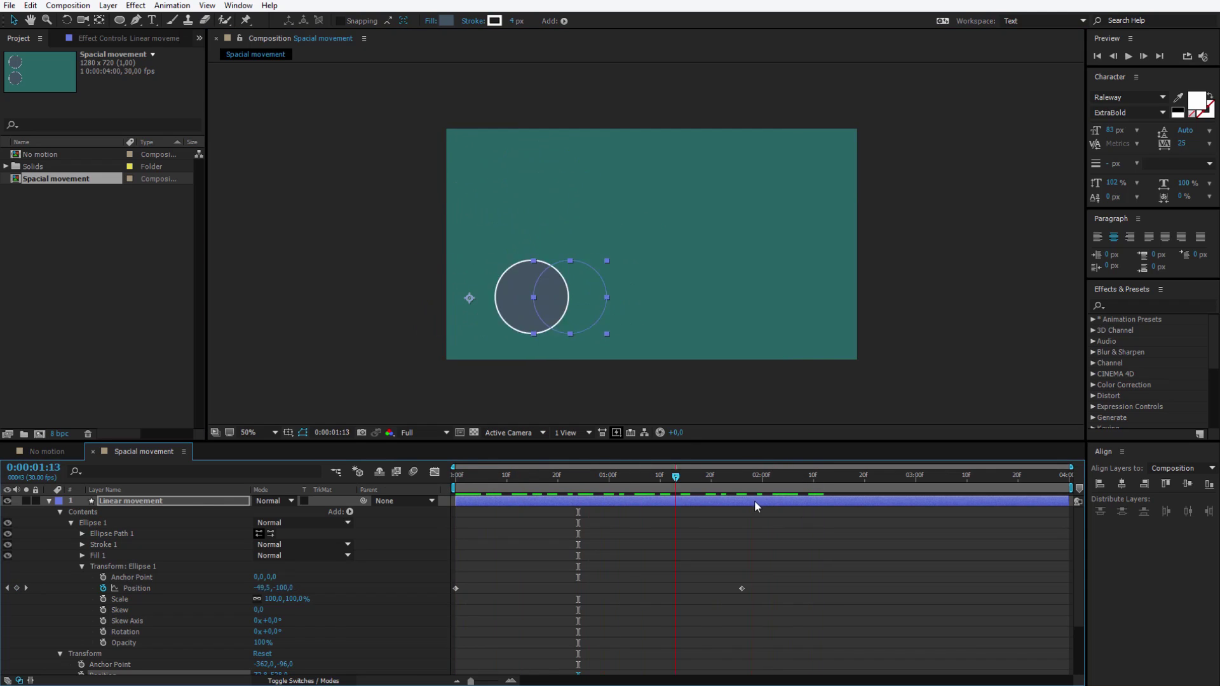
{"action": "key", "text": "space"}
{"action": "left_click_drag", "start_coordinate": [421, 330], "coordinate": [450, 316]}
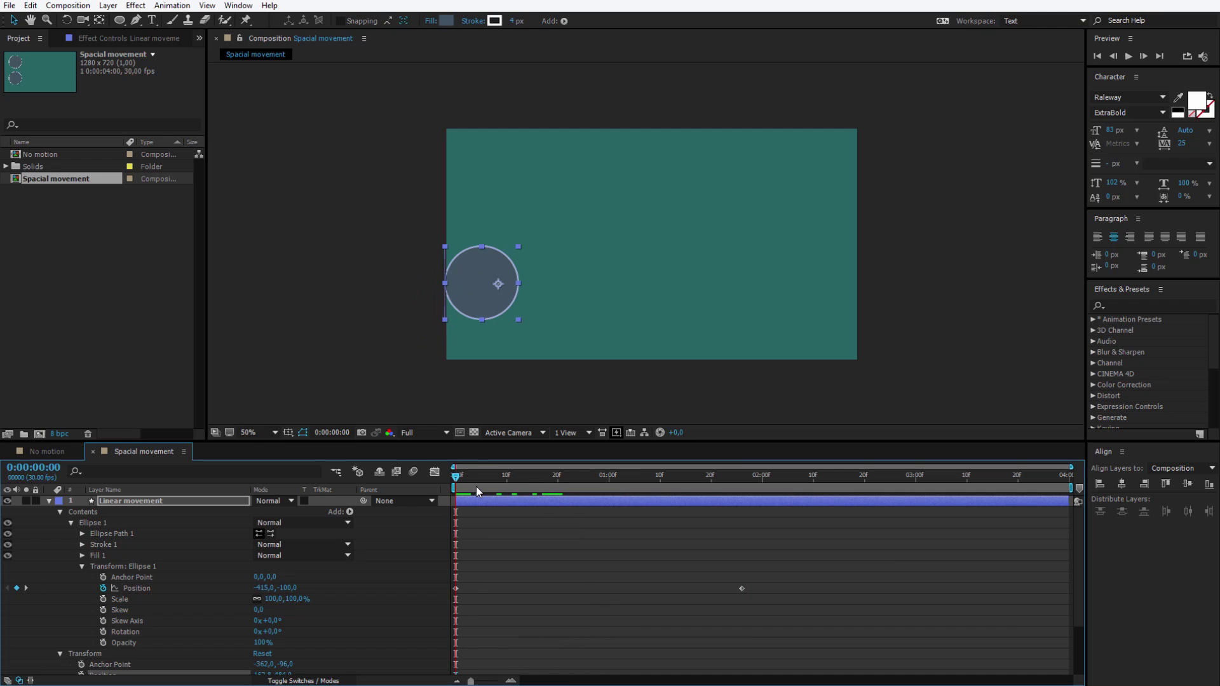
{"action": "key", "text": "space"}
{"action": "key", "text": "space"}
- Collapse the Linear movement layer, then make the Linear movement 2 layer visible and select it to show its motion path
{"action": "left_click", "coordinate": [129, 481]}
{"action": "left_click", "coordinate": [49, 501]}
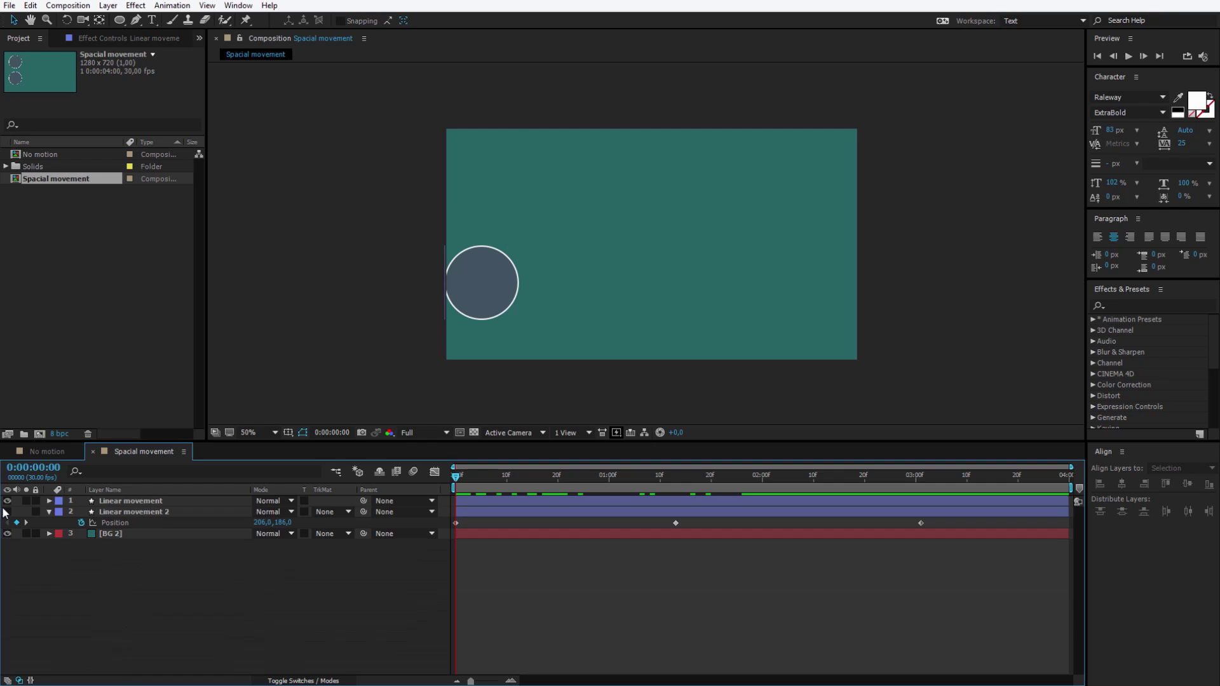
{"action": "left_click", "coordinate": [7, 511]}
{"action": "left_click", "coordinate": [512, 188]}
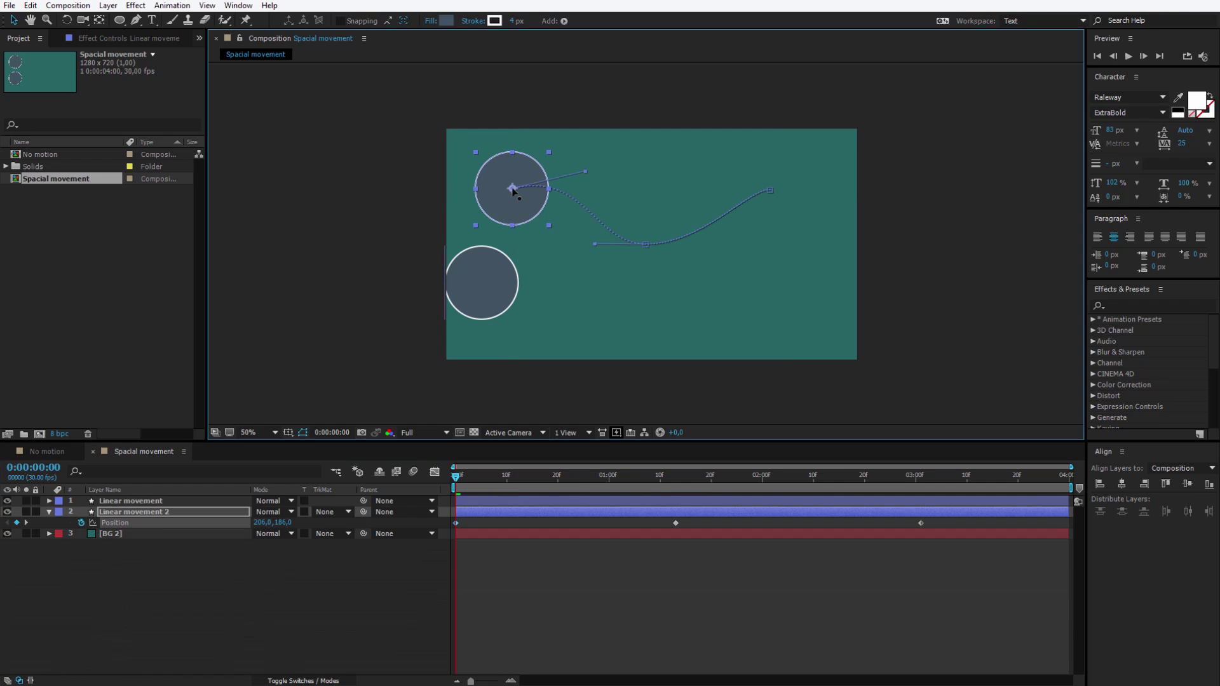
- Apply Easy Ease to all three Position keyframes of the Linear movement 2 layer
{"action": "scroll", "coordinate": [555, 170], "scroll_direction": "up", "scroll_amount": 4}
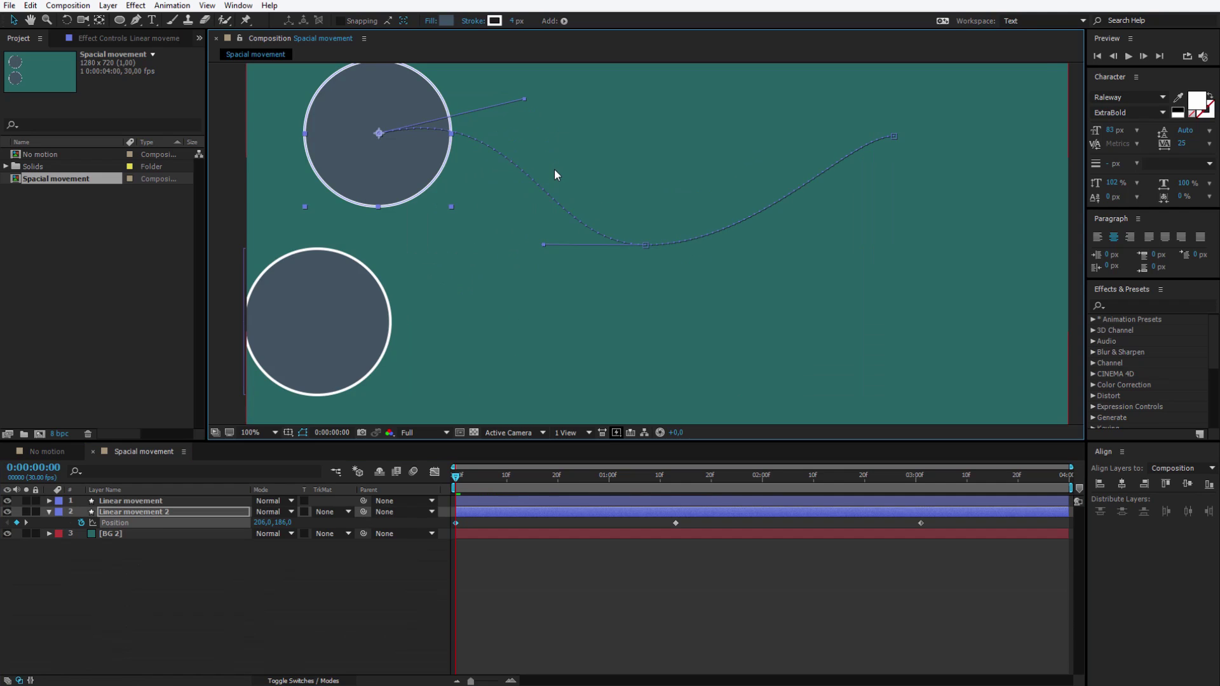
{"action": "left_click_drag", "start_coordinate": [542, 170], "coordinate": [738, 375]}
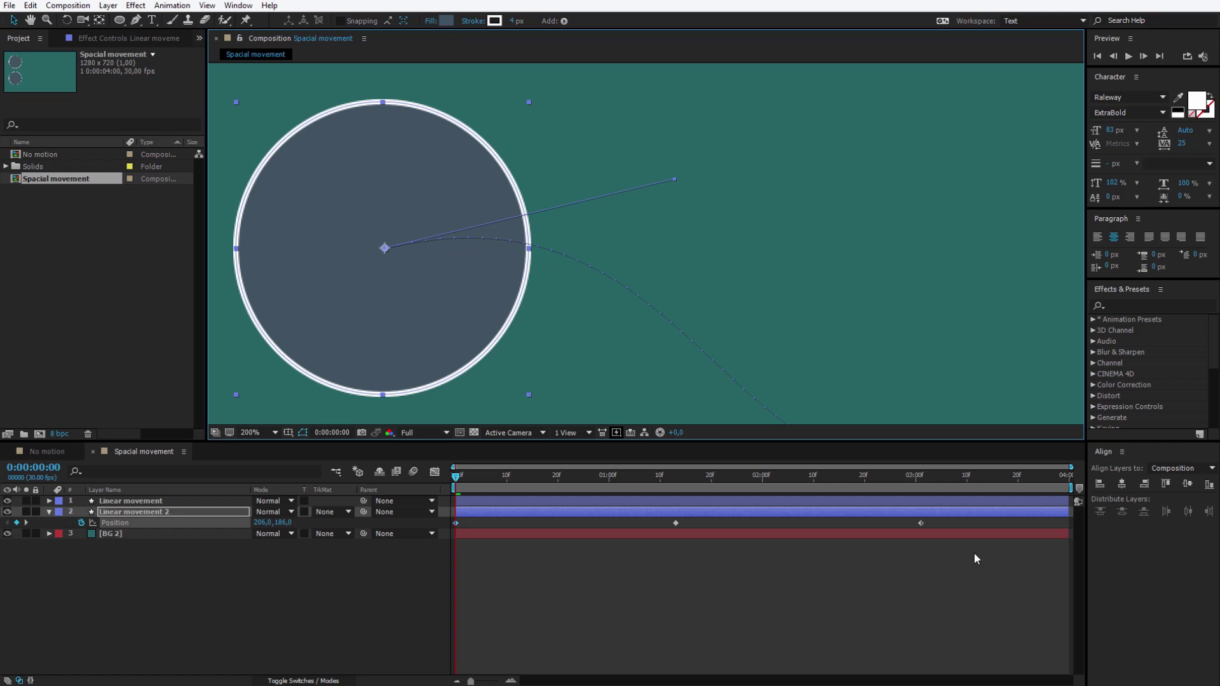
{"action": "left_click_drag", "start_coordinate": [955, 528], "coordinate": [444, 523]}
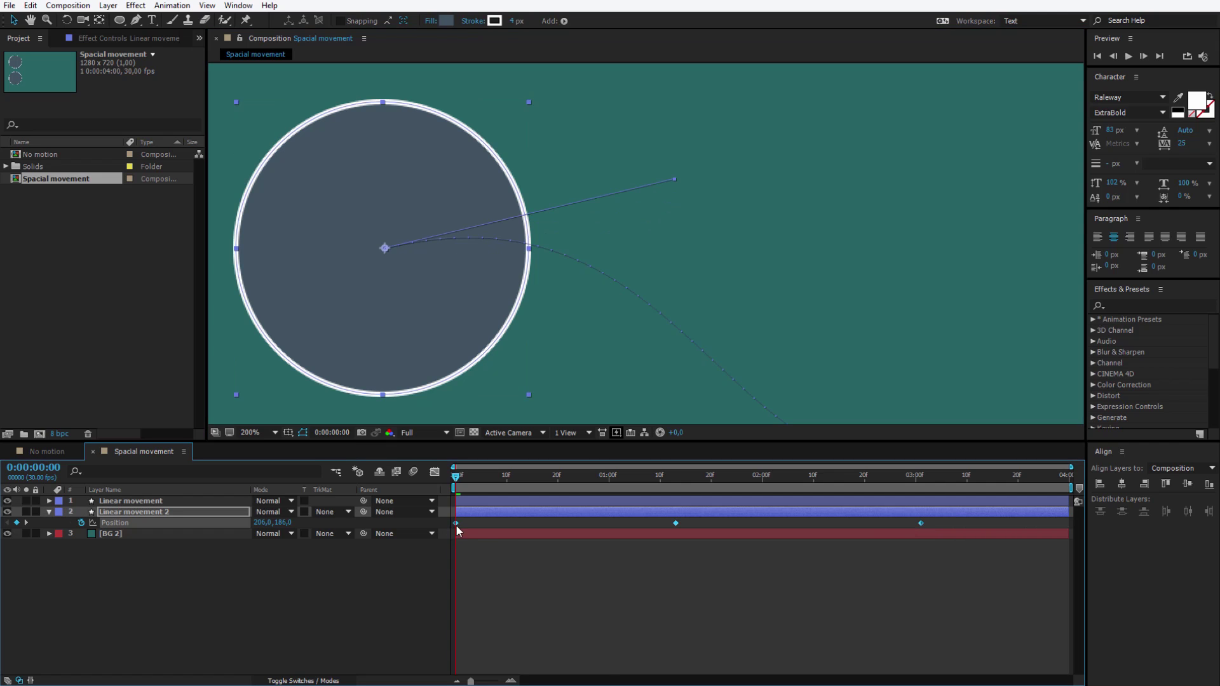
{"action": "right_click", "coordinate": [455, 524]}
{"action": "mouse_move", "coordinate": [512, 683]}
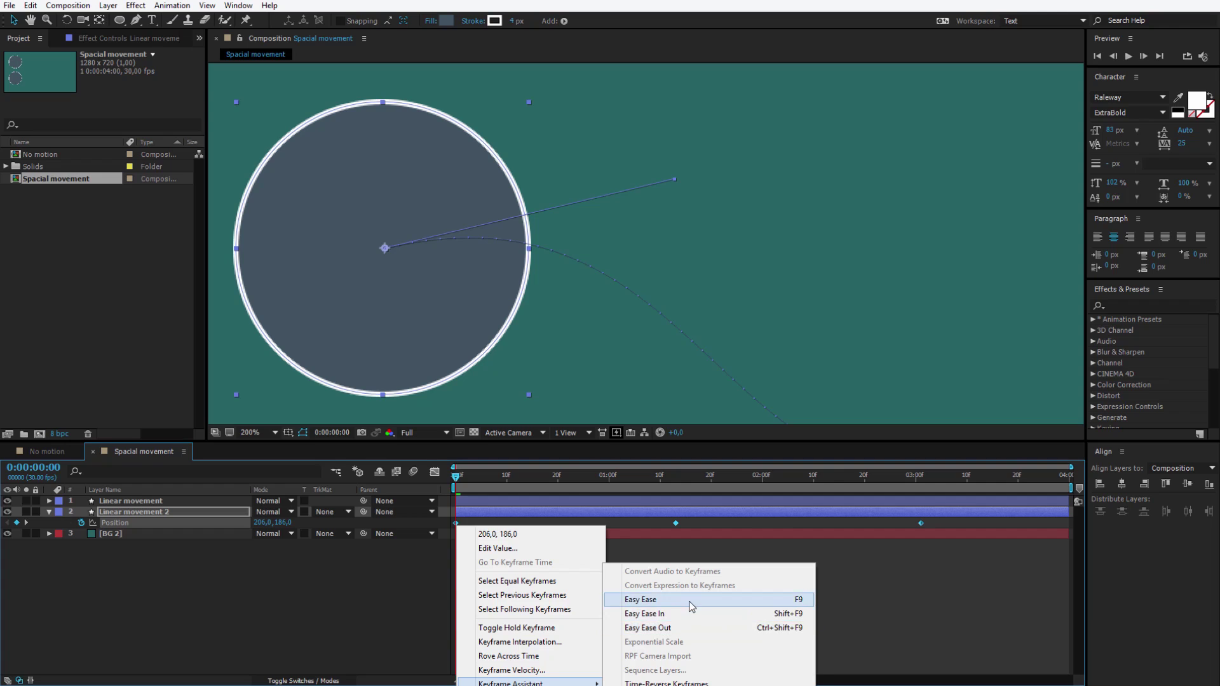
{"action": "left_click", "coordinate": [661, 599]}
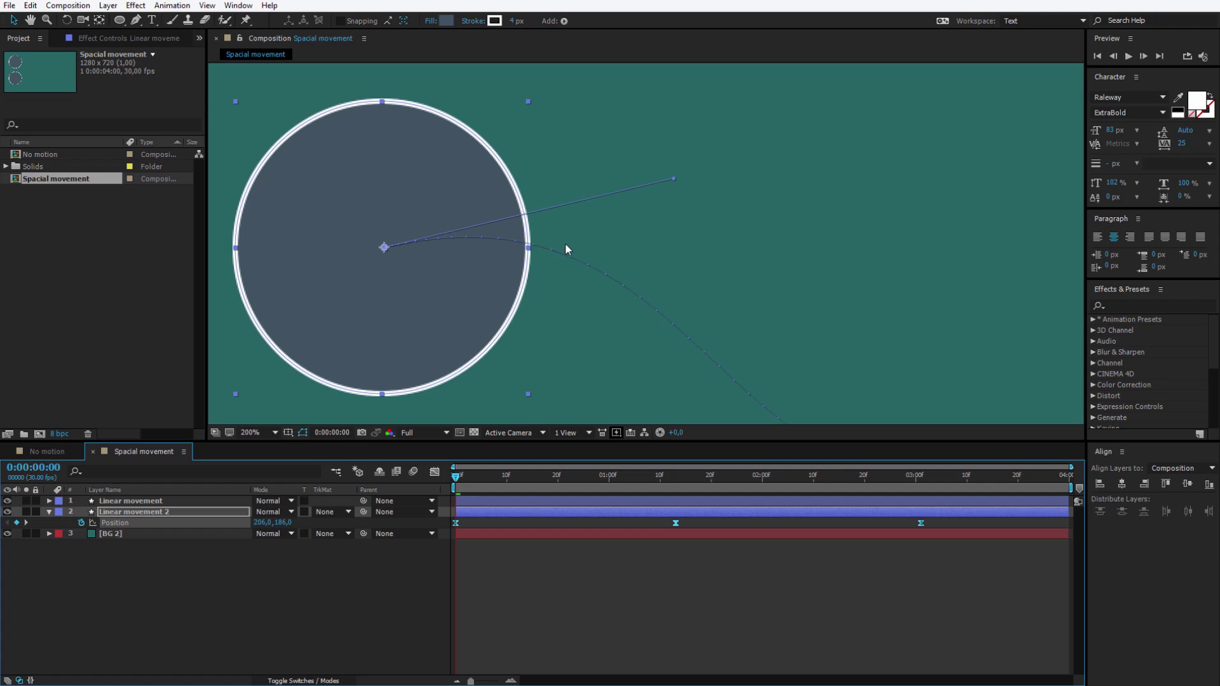
- Look over the eased motion path, check the No motion composition and return to the Spacial movement composition
{"action": "key", "text": "comma"}
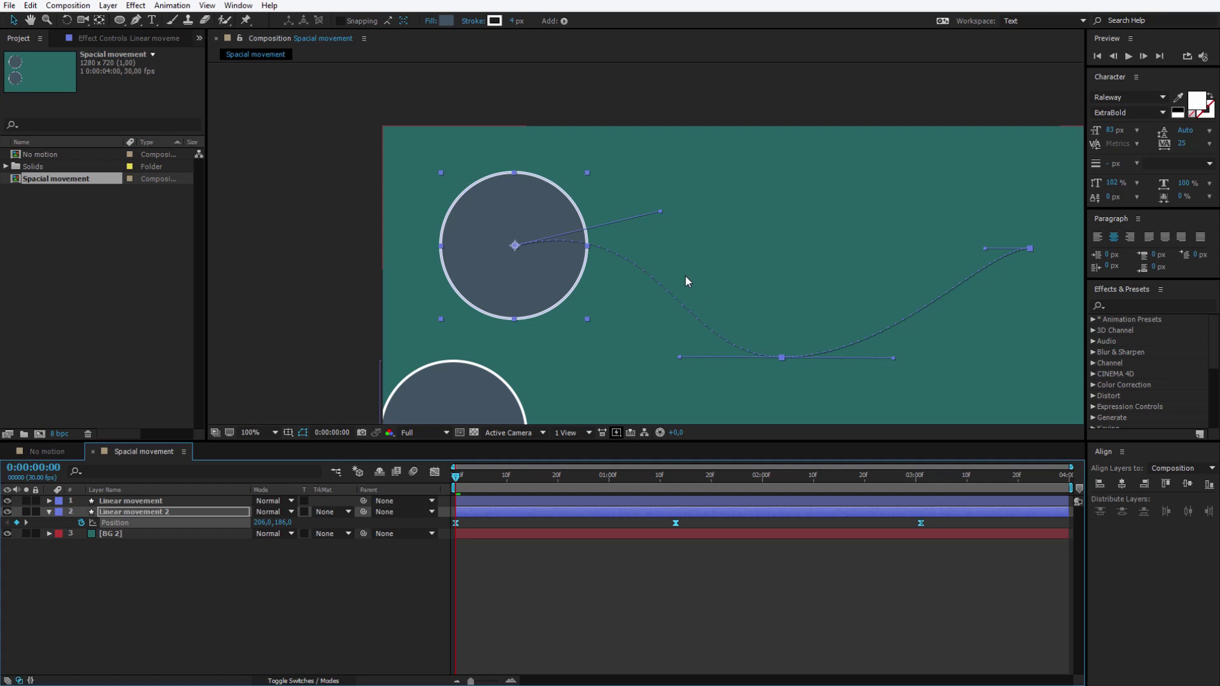
{"action": "left_click", "coordinate": [37, 452]}
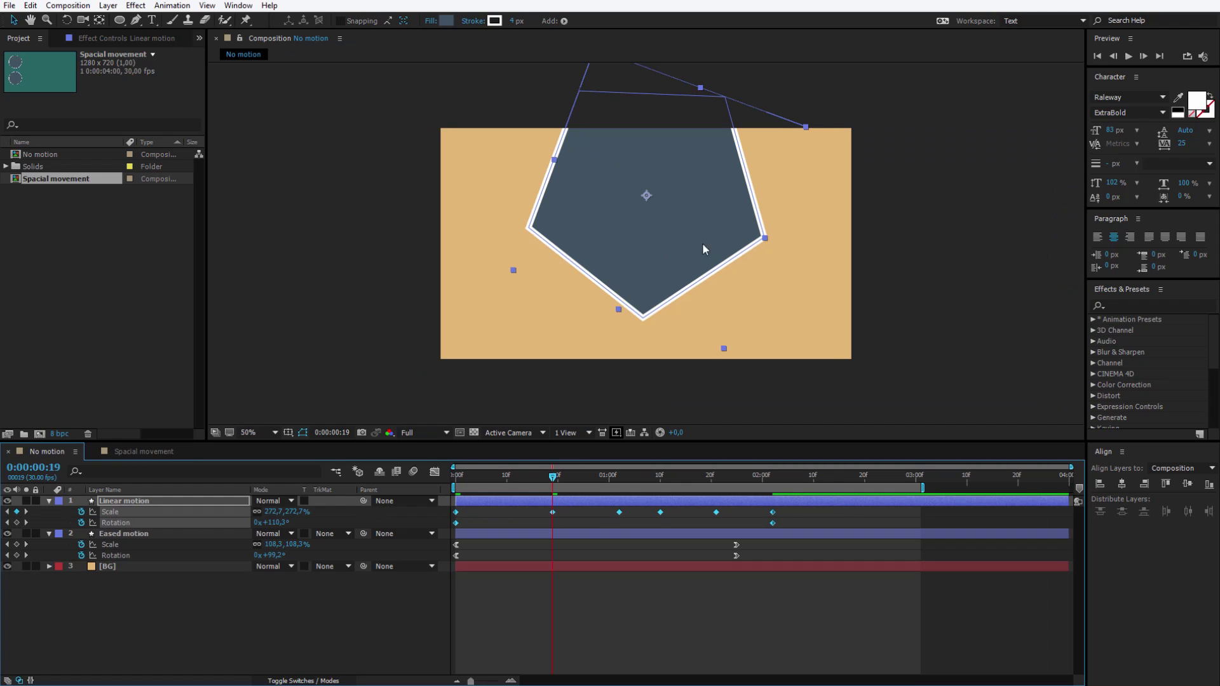
{"action": "left_click", "coordinate": [144, 451]}
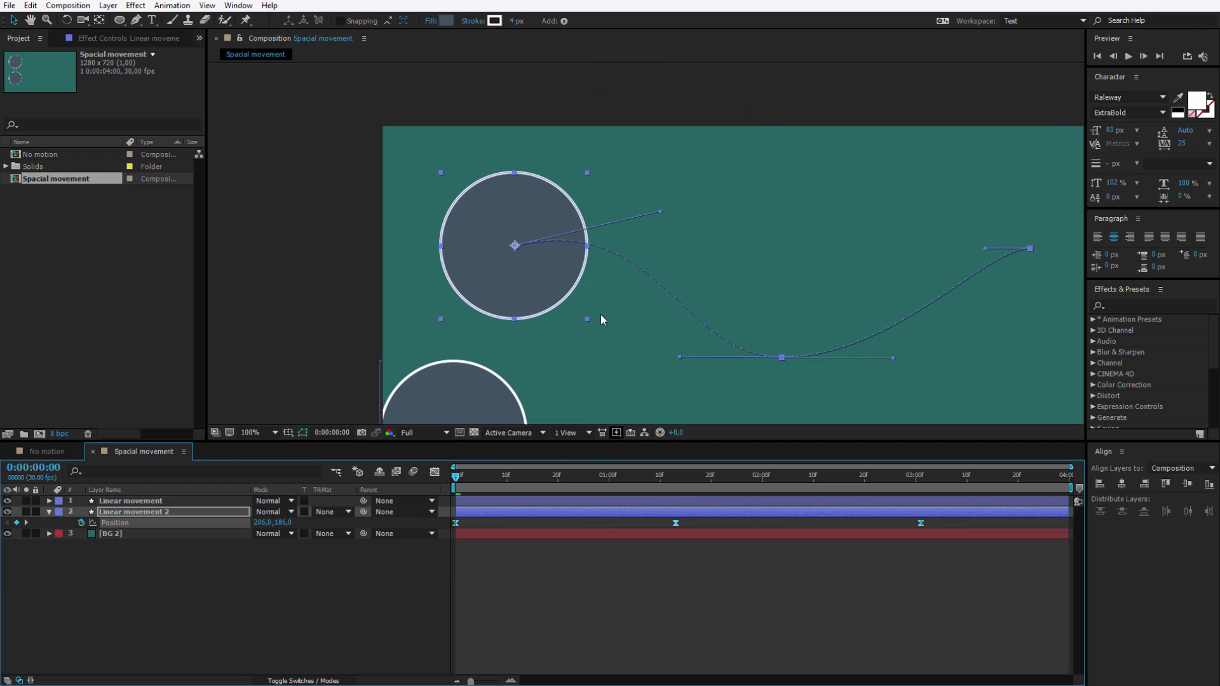
- Shift the whole motion path of Linear movement 2 to a starting Position of about 260,216 and hide that layer
{"action": "key", "text": "comma"}
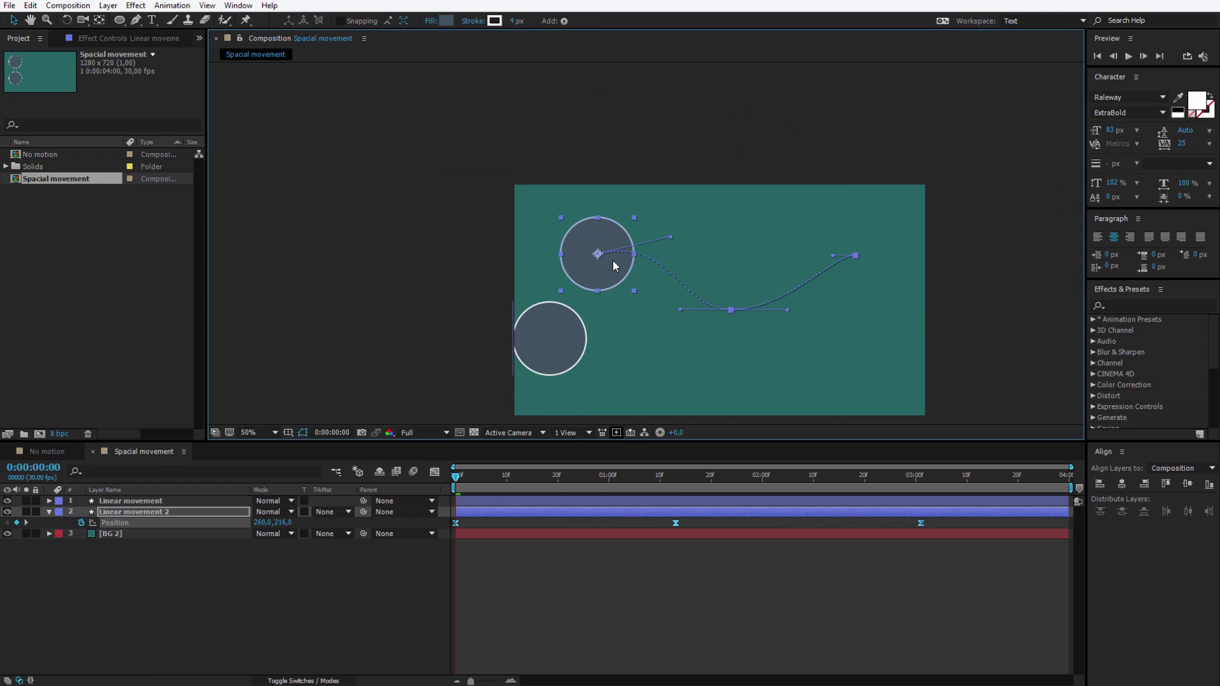
{"action": "left_click", "coordinate": [147, 512]}
{"action": "left_click", "coordinate": [7, 512]}
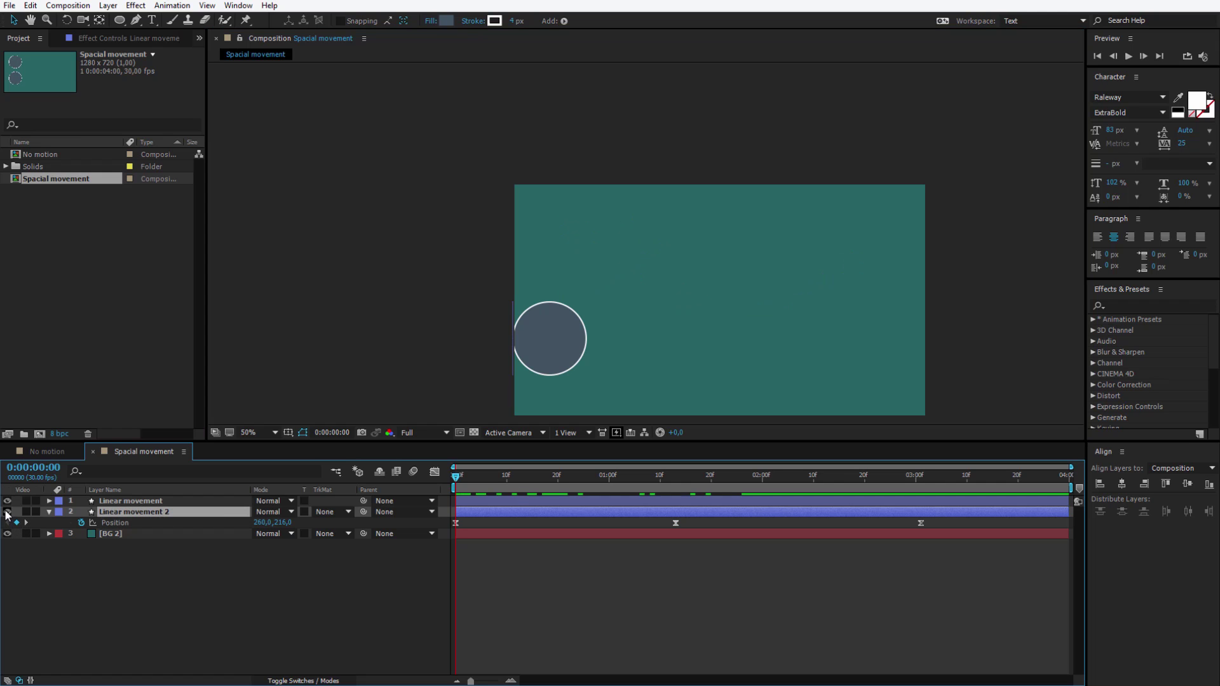